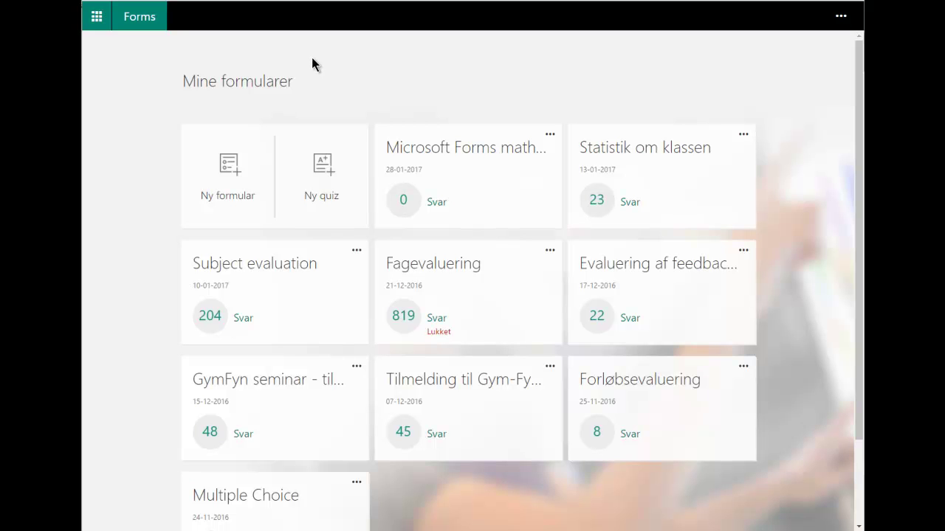
left_click(104, 21)
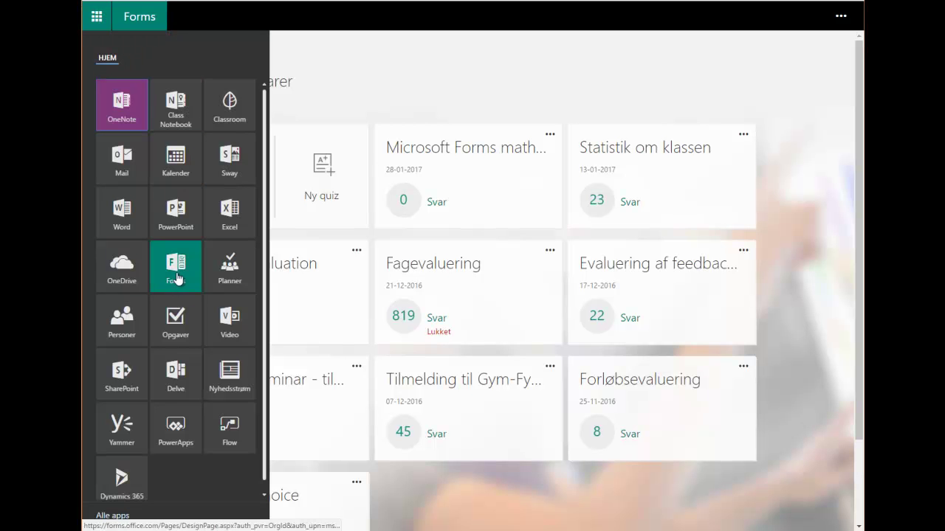
left_click(381, 72)
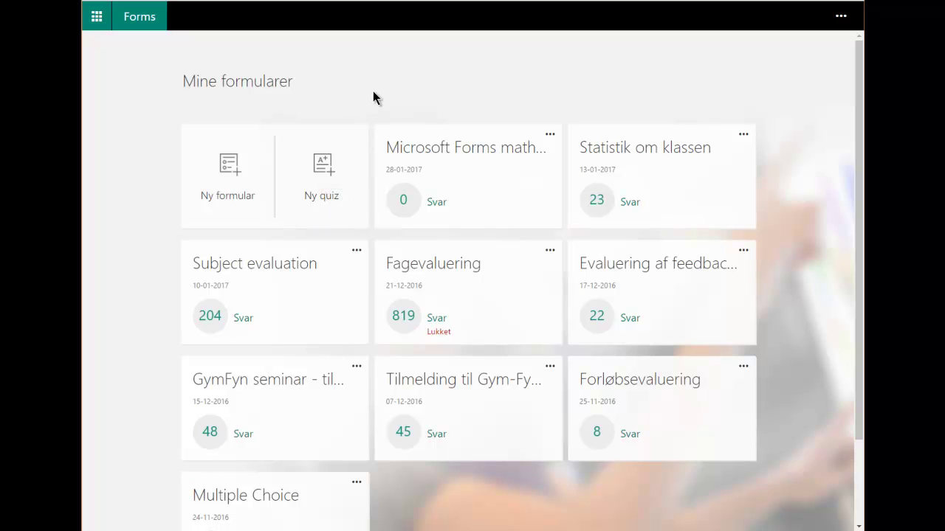
Create a new quiz titled "Math test" with the description "for testing math"
left_click(325, 173)
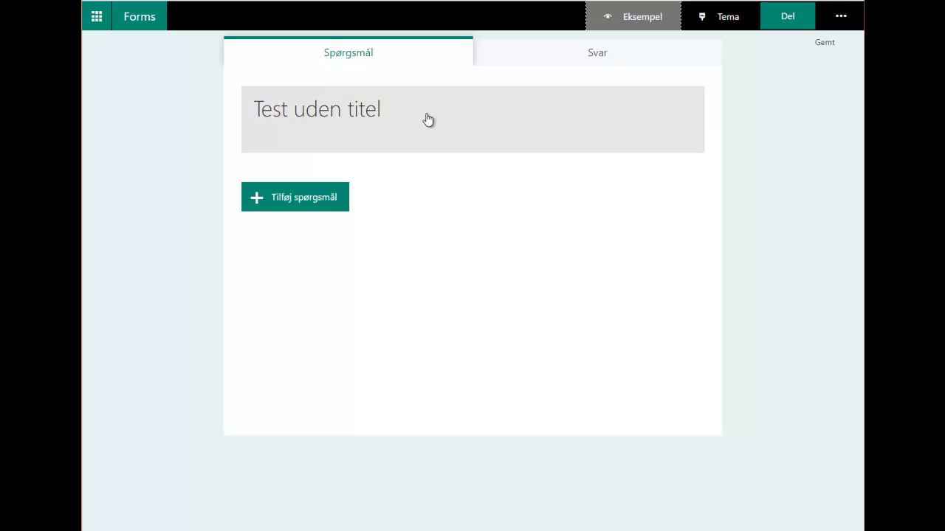
left_click(390, 112)
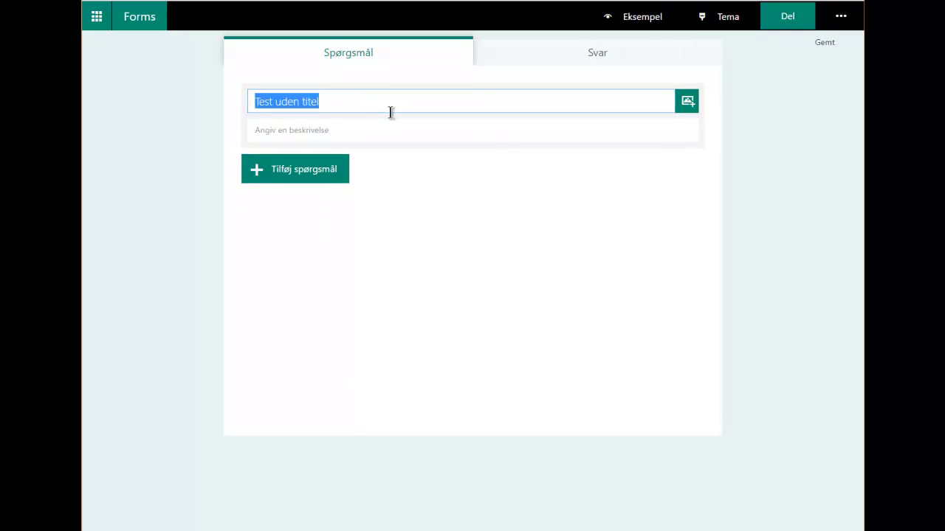
type("Math test")
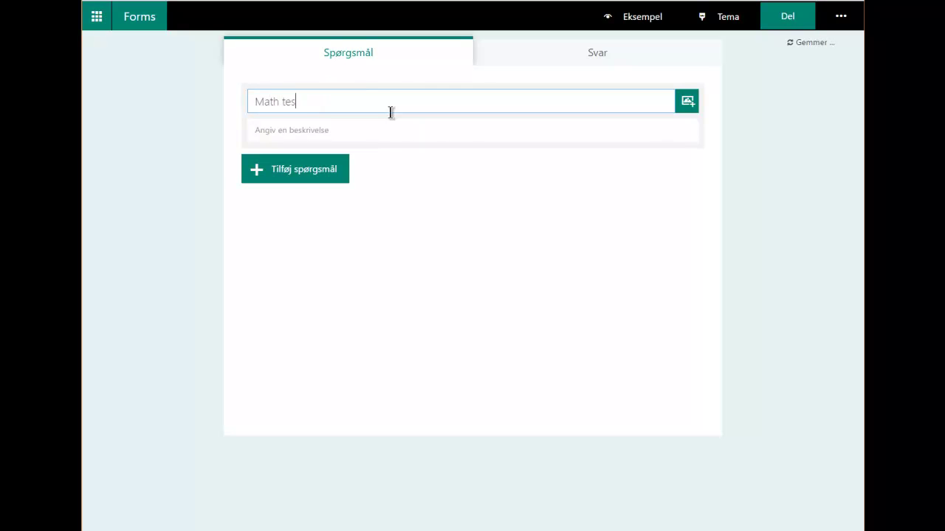
left_click(386, 131)
type("fo")
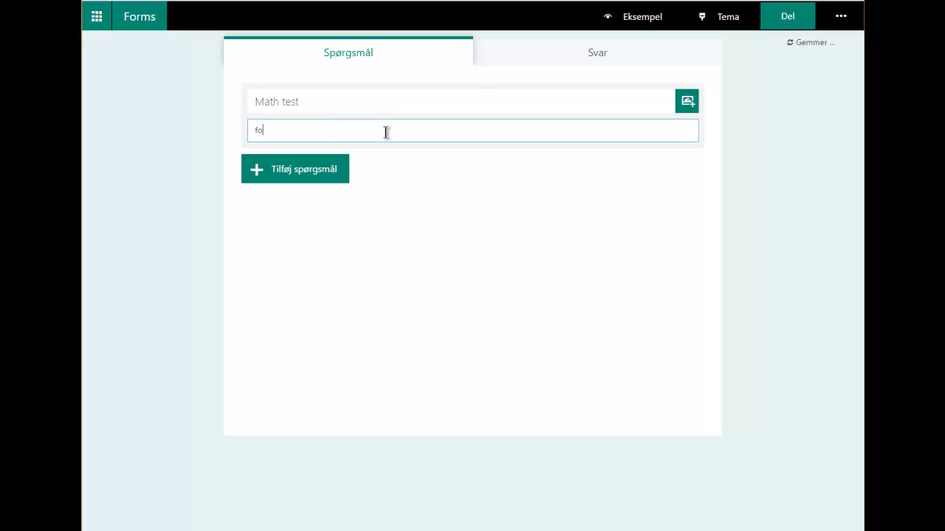
type("r testing math")
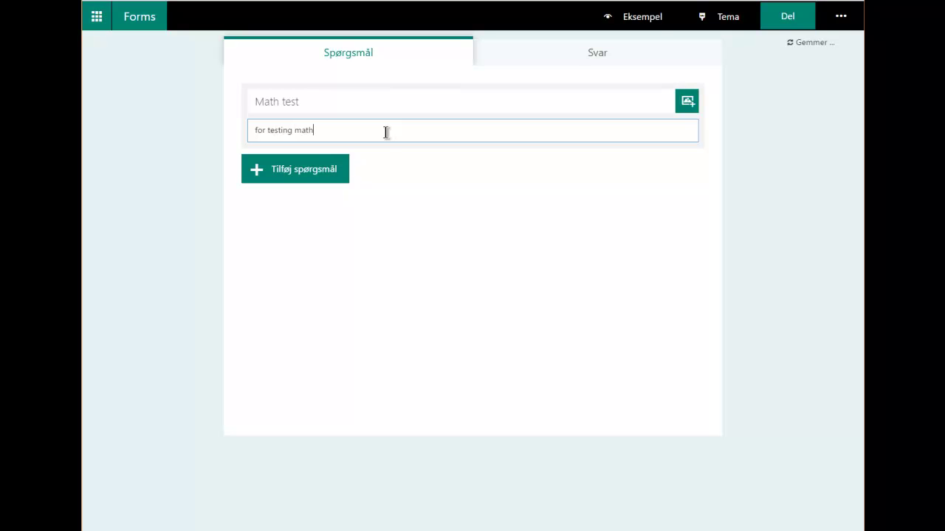
Add a choice question to the quiz with the text "Solve equation"
left_click(276, 171)
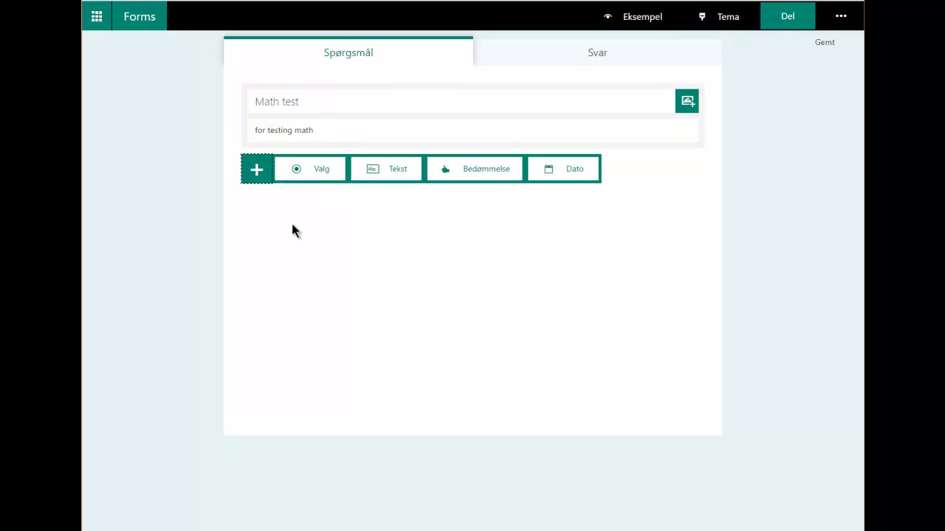
left_click(307, 171)
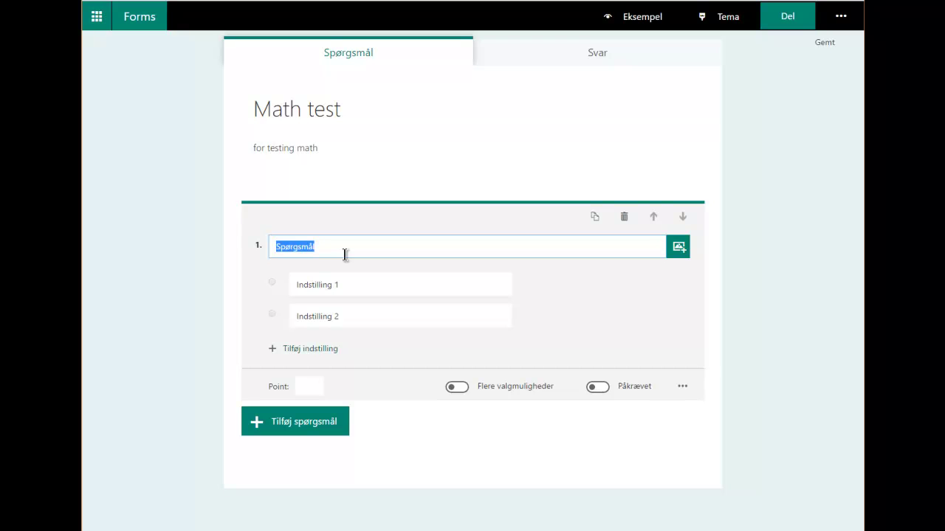
type("Sol")
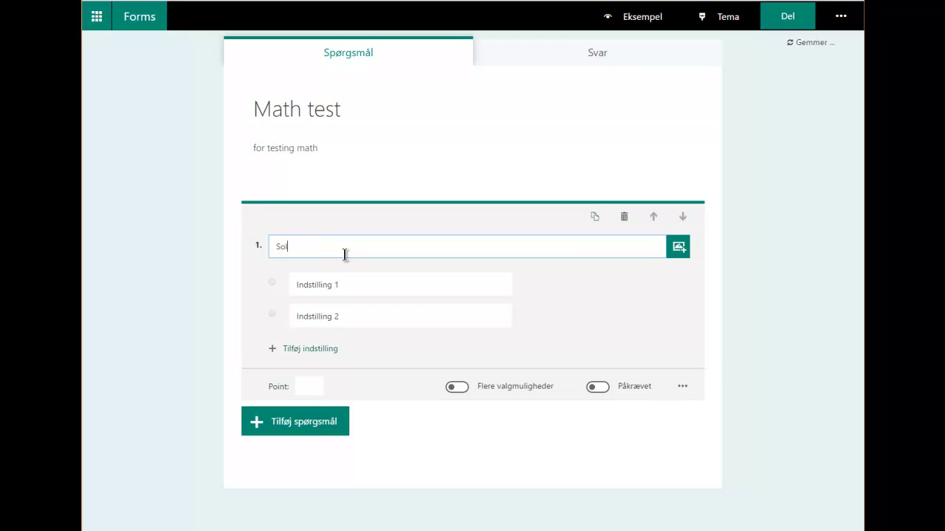
type("ve equation")
Turn on the math option for question 1 and enter the equation x² = 9
left_click(682, 387)
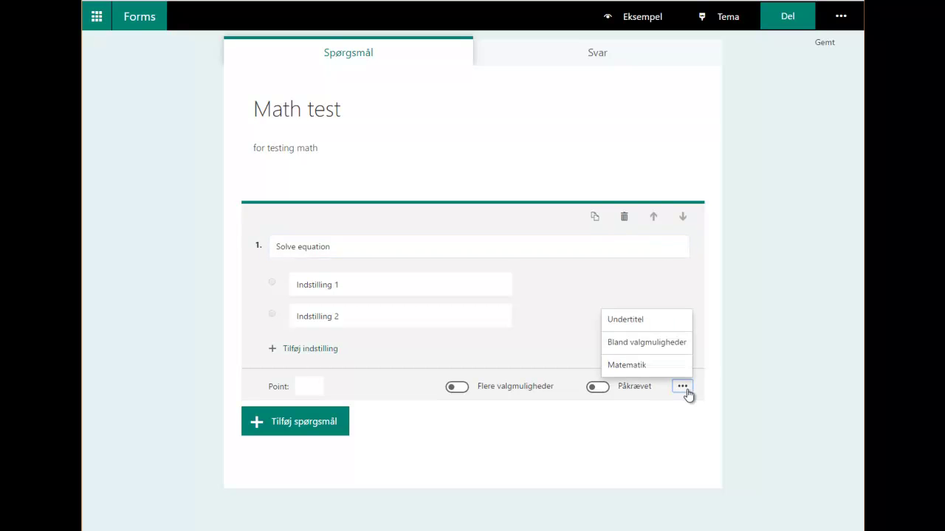
left_click(628, 365)
left_click(350, 278)
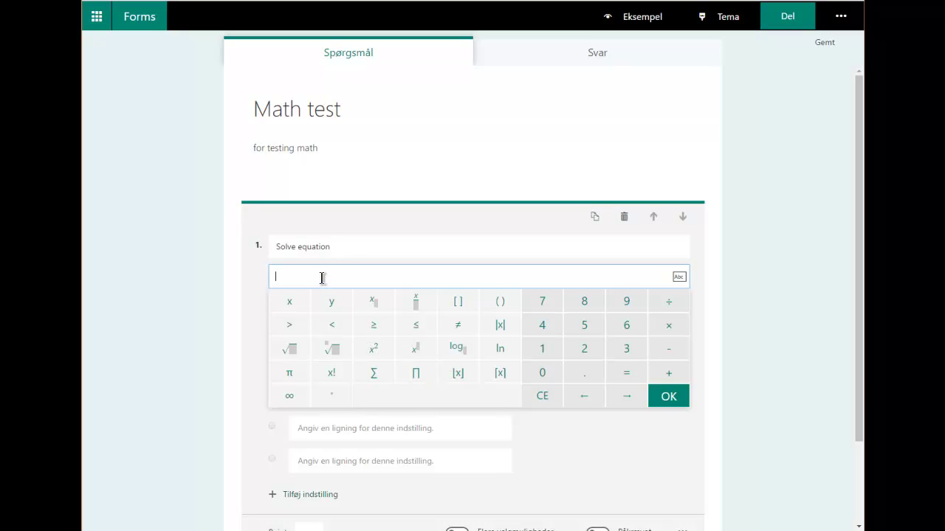
left_click(380, 351)
type("=9")
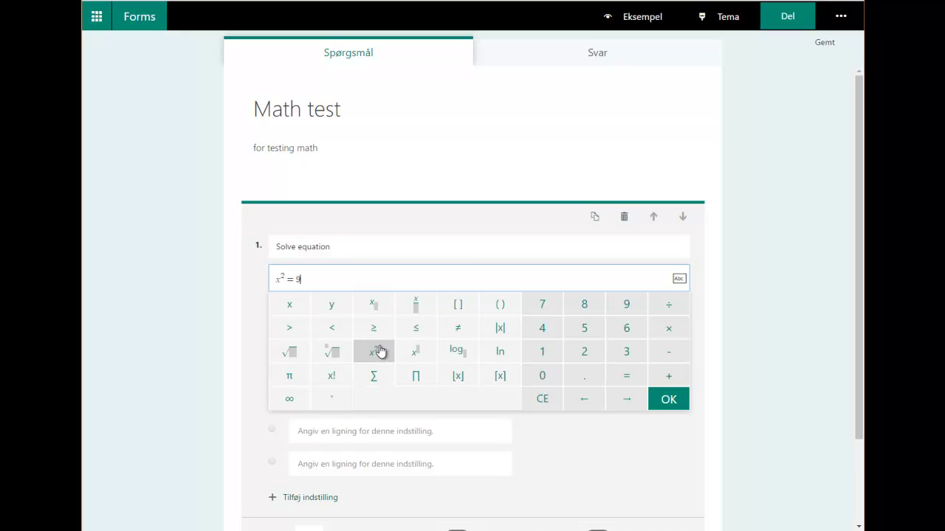
left_click(360, 249)
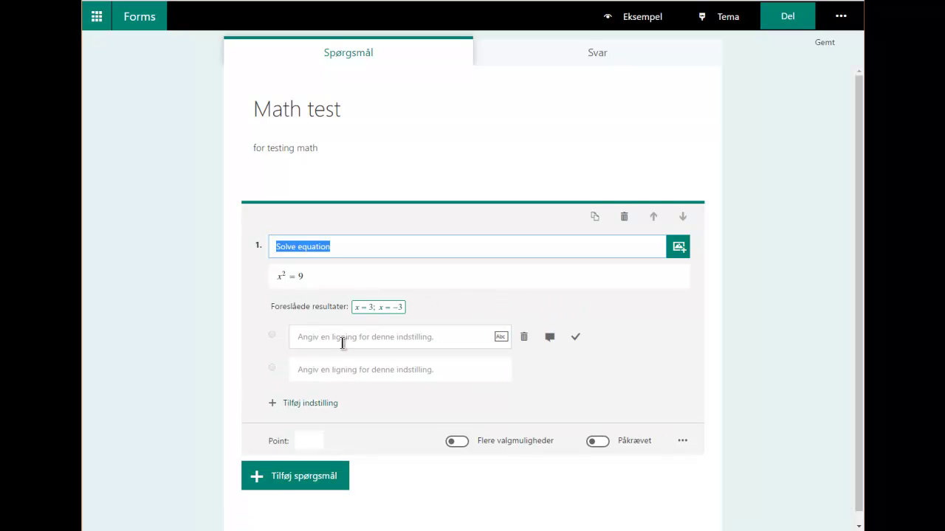
Add the suggested result x = 3; x = −3 as the first answer option and copy it into the second option
left_click(391, 310)
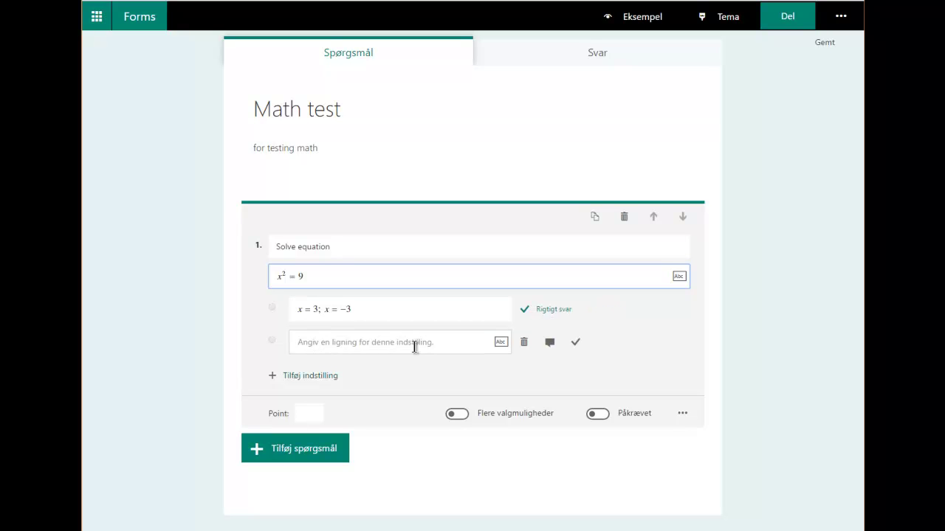
left_click(351, 309)
left_click_drag(360, 311, 289, 314)
key("ctrl+c")
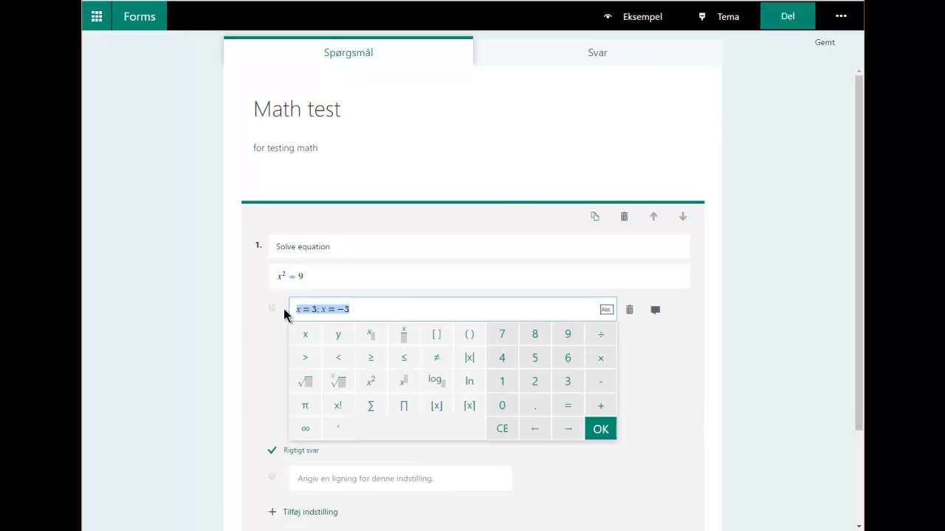
left_click(313, 279)
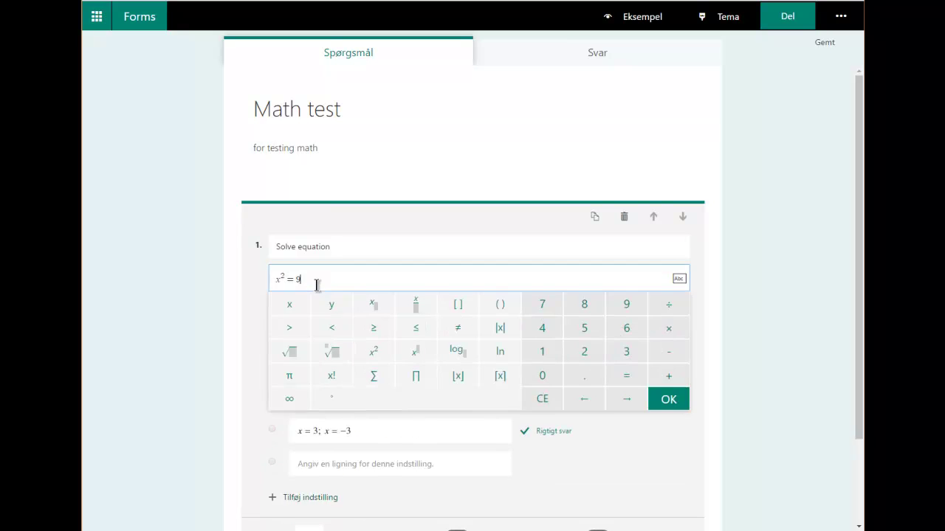
left_click(345, 248)
left_click(327, 341)
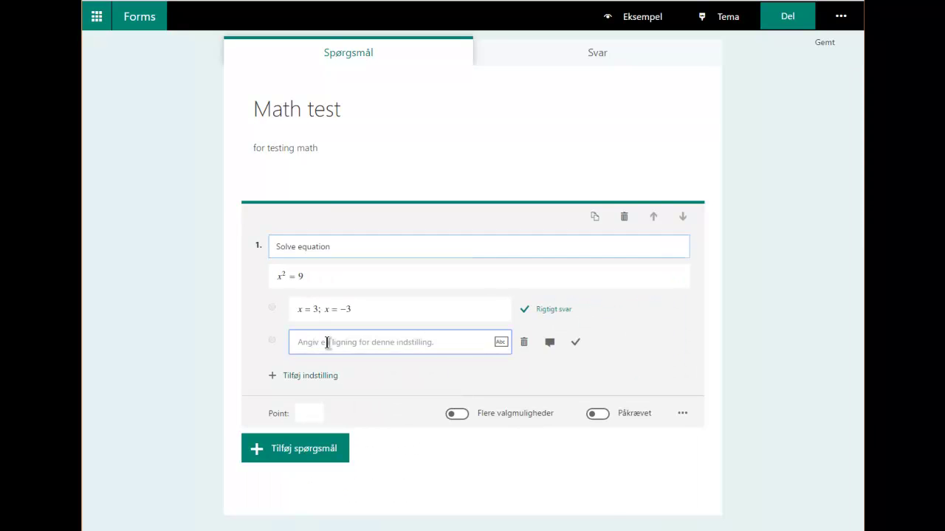
key("ctrl+v")
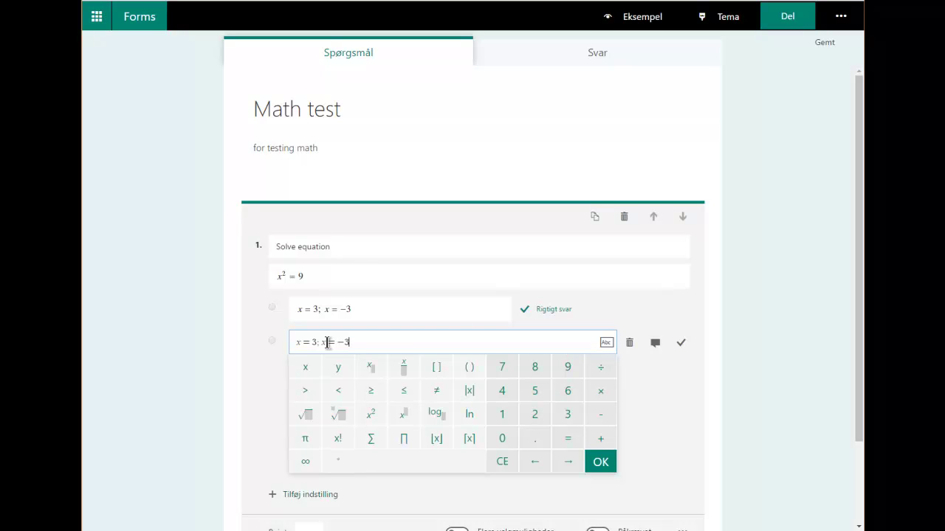
Change the second answer option of question 1 to x = 9; x = −9
key("BackSpace")
type("9")
key("Left")
key("Left")
key("BackSpace")
type("9")
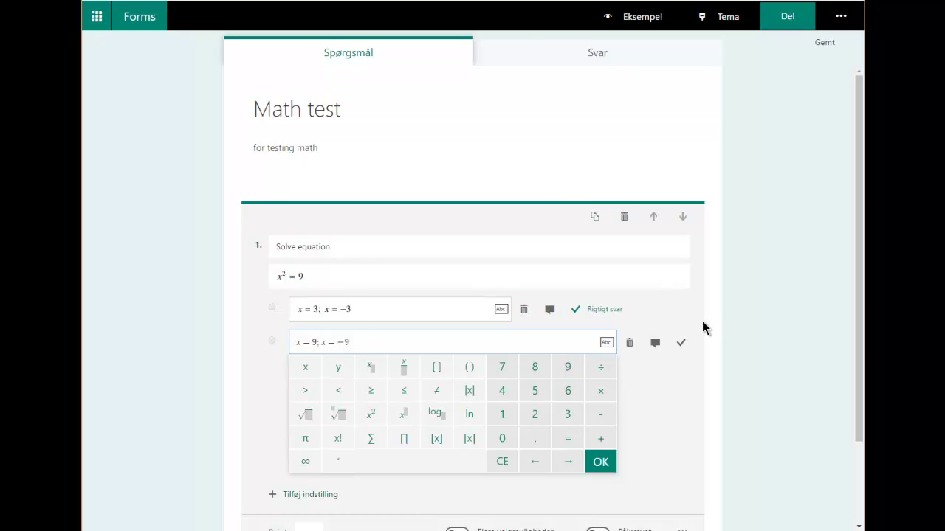
left_click(448, 256)
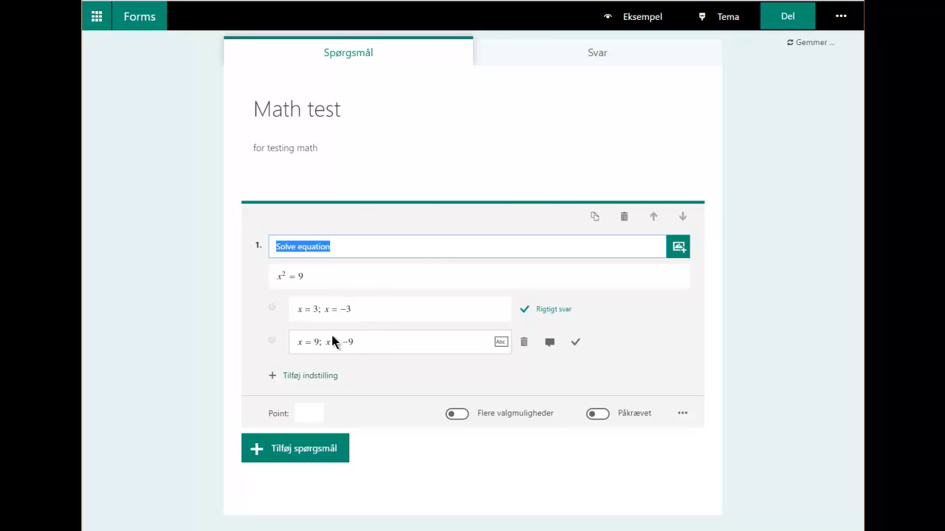
Set the equation to x² = 25 to add its suggested result x = 5; x = −5 as an option, and mark x = 3; x = −3 as correct
left_click(319, 276)
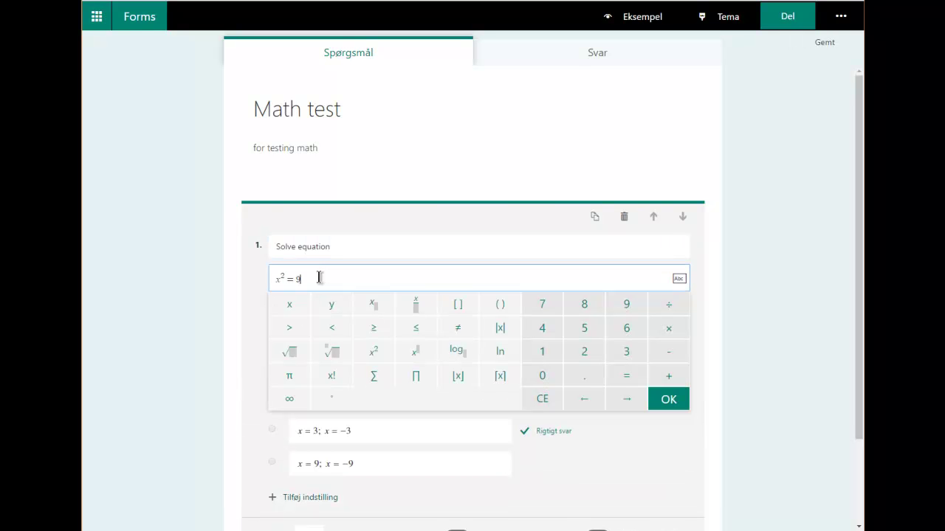
key("BackSpace")
type("25")
left_click(348, 249)
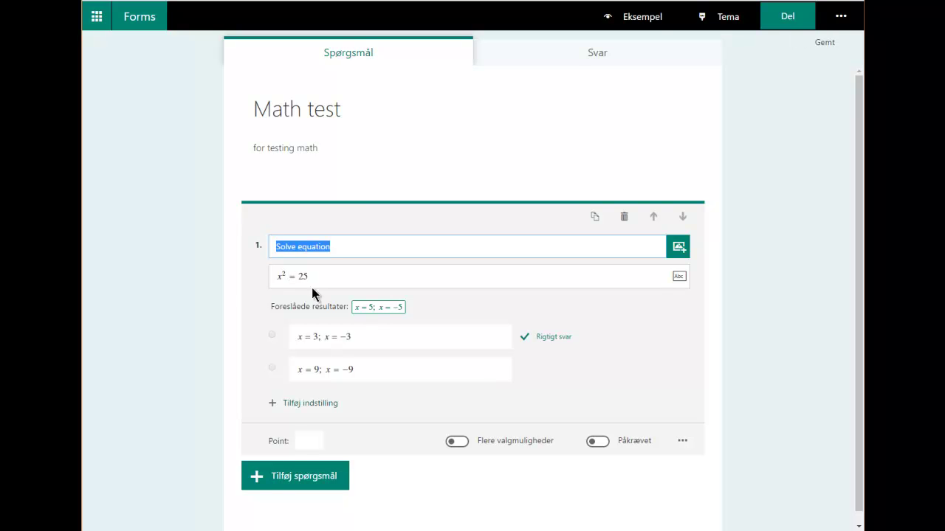
left_click(378, 307)
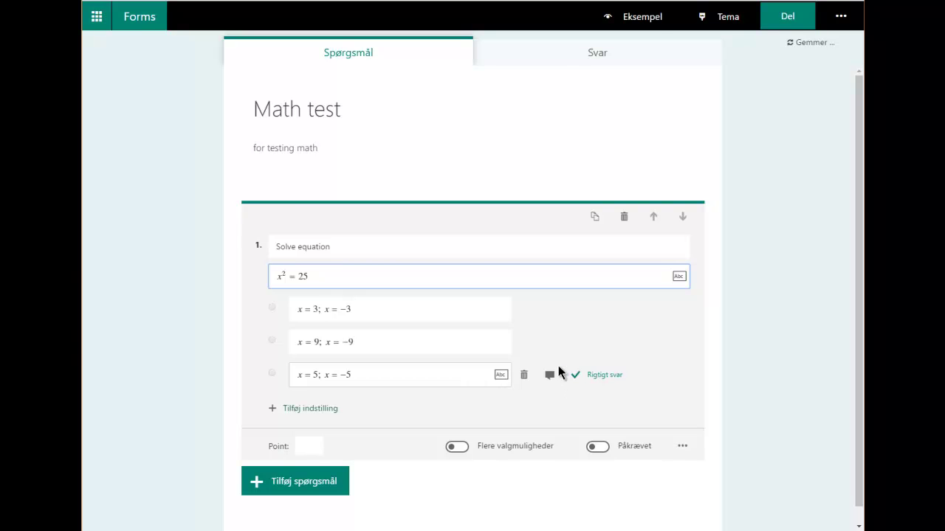
left_click(576, 311)
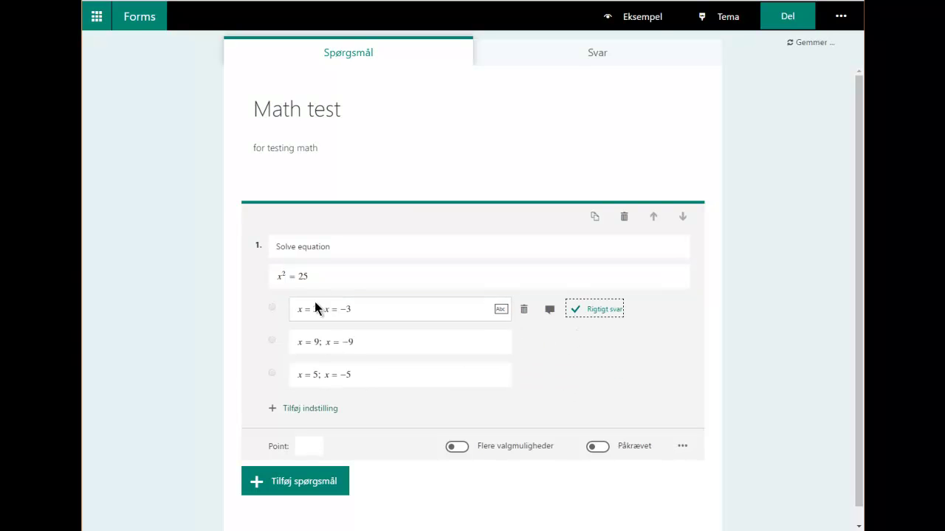
Try x² = 3 as the equation of question 1 to get its suggested result
left_click(322, 279)
key("BackSpace")
key("BackSpace")
type("3")
left_click(355, 249)
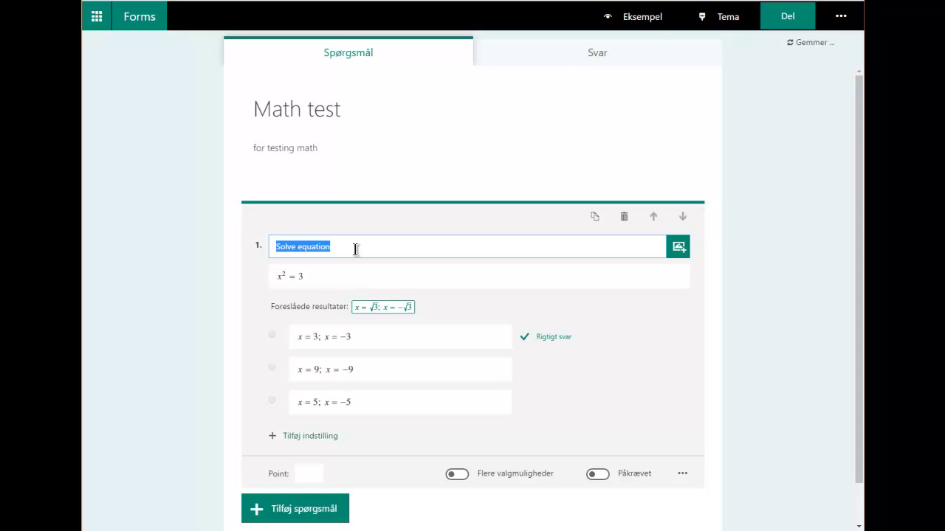
Set the equation of question 1 to x² = 9
left_click(342, 272)
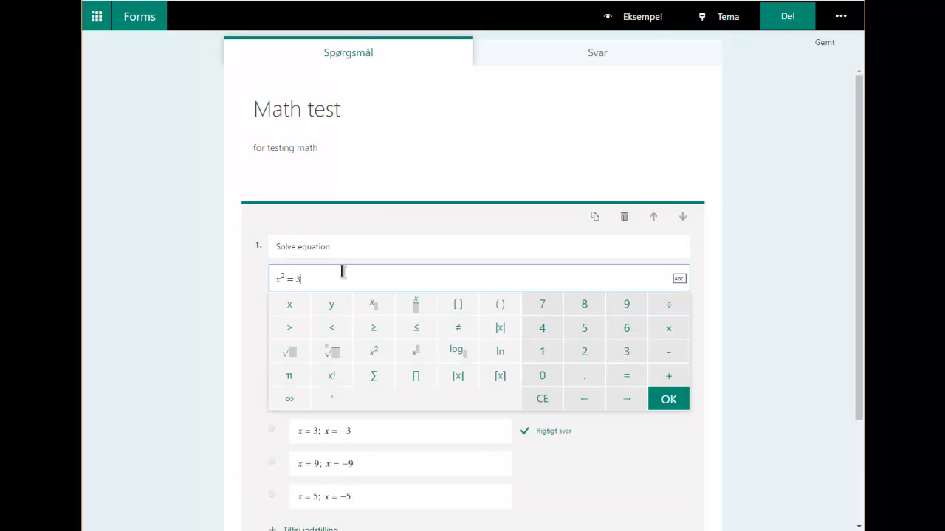
key("BackSpace")
type("9")
left_click(355, 242)
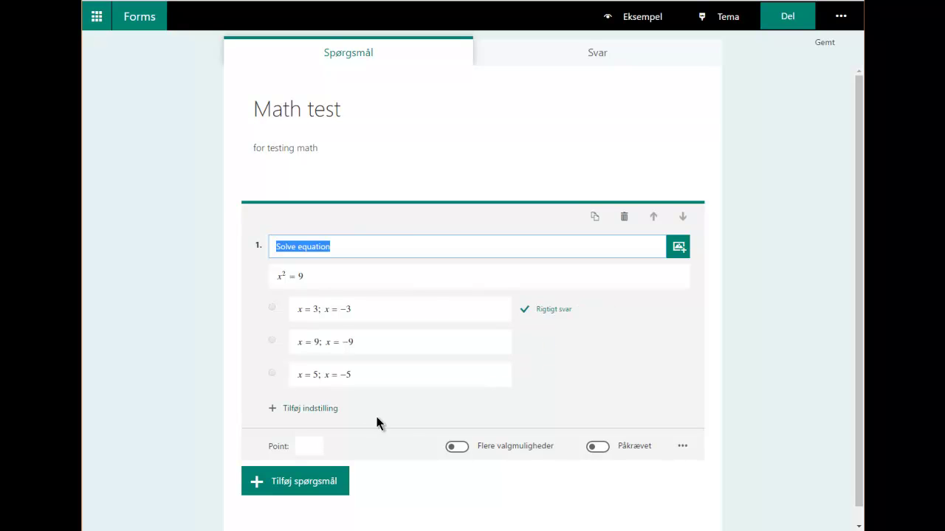
Assign 1 point to question 1 and finish editing it
left_click(307, 448)
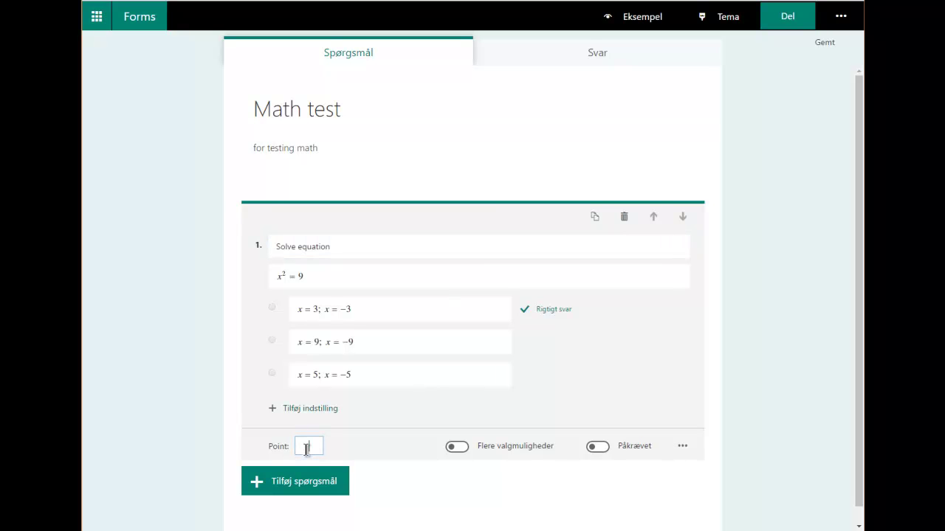
type("1")
left_click(188, 341)
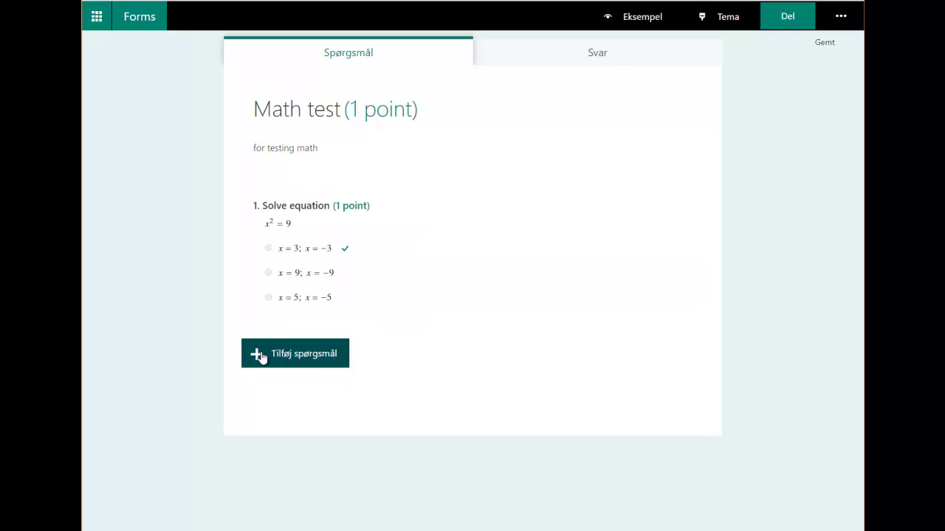
Add a second choice question with the text "solve equation"
left_click(253, 354)
left_click(309, 359)
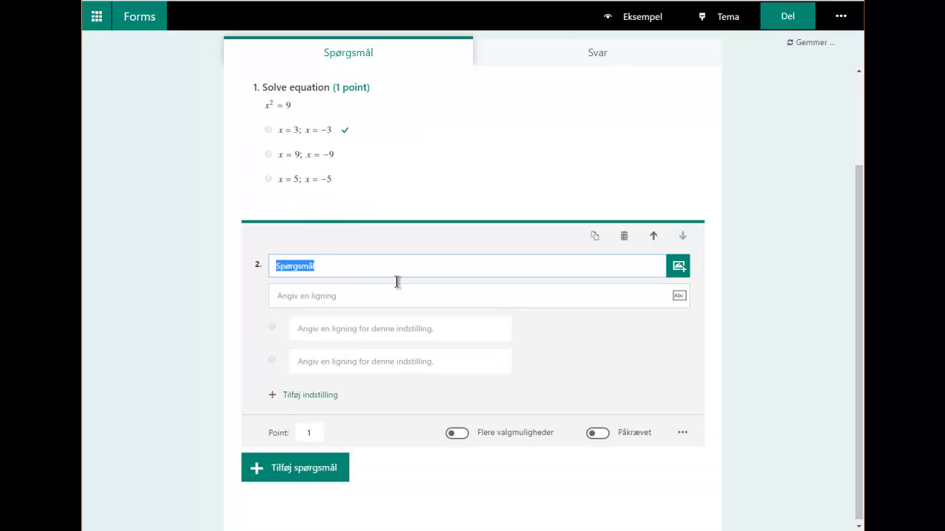
type("solve")
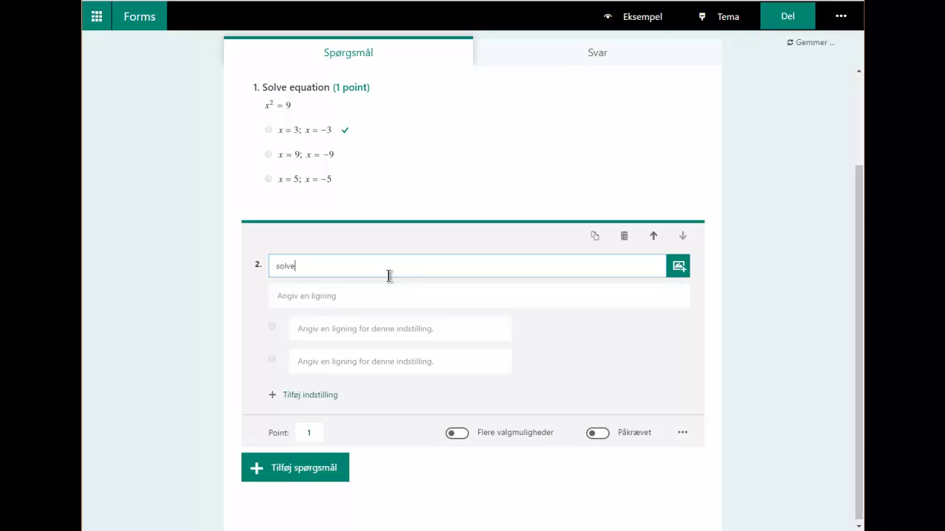
type(" equation")
Enter x + a = 2 as the equation of question 2 and bring up its suggested result
left_click(405, 294)
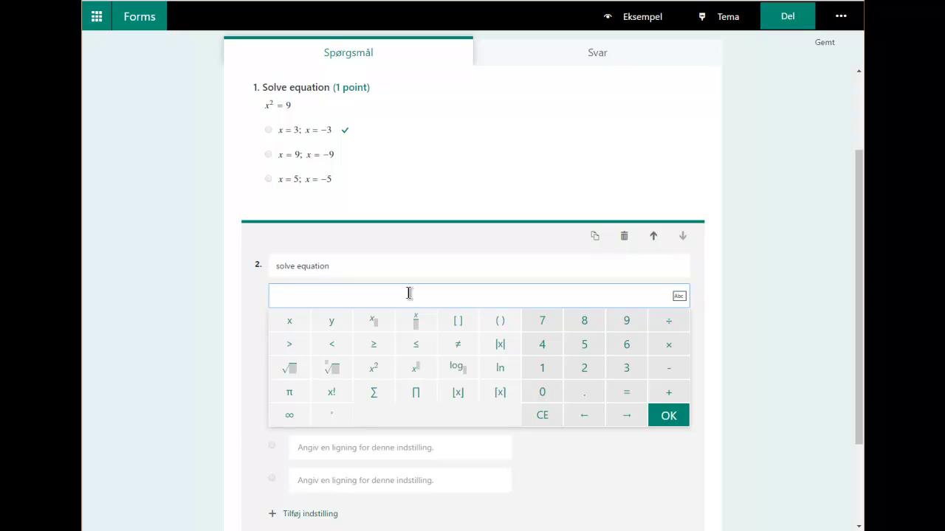
type("x+a=2")
left_click(430, 264)
key("ctrl+a")
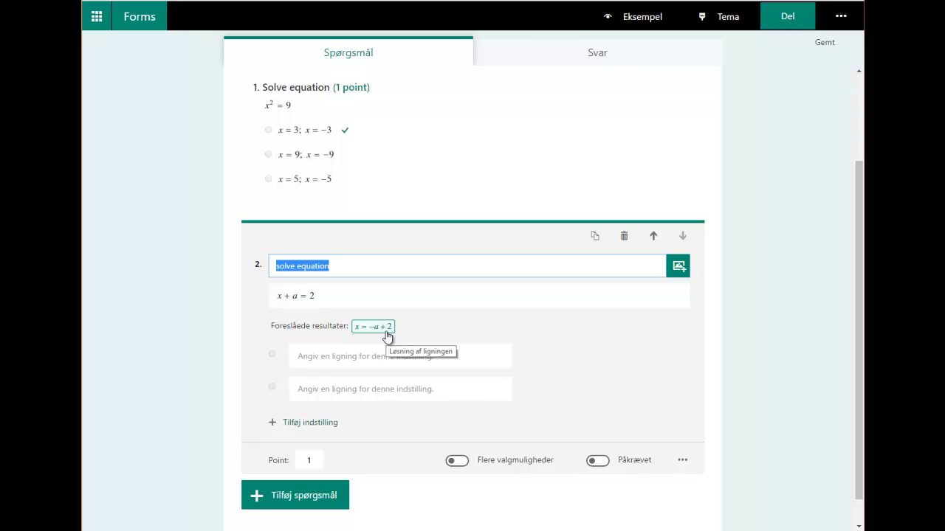
Change the text of question 2 to "calculate"
left_click(333, 296)
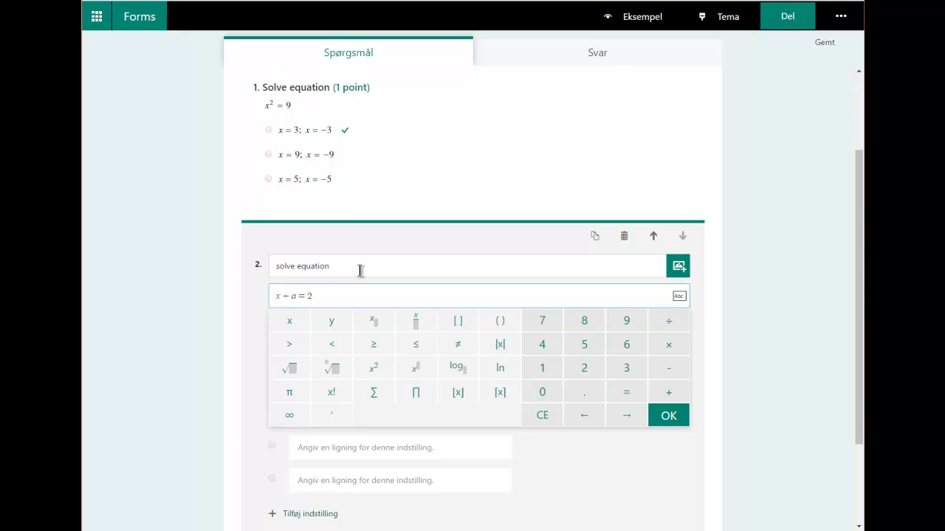
left_click_drag(360, 266, 258, 265)
type("calculate")
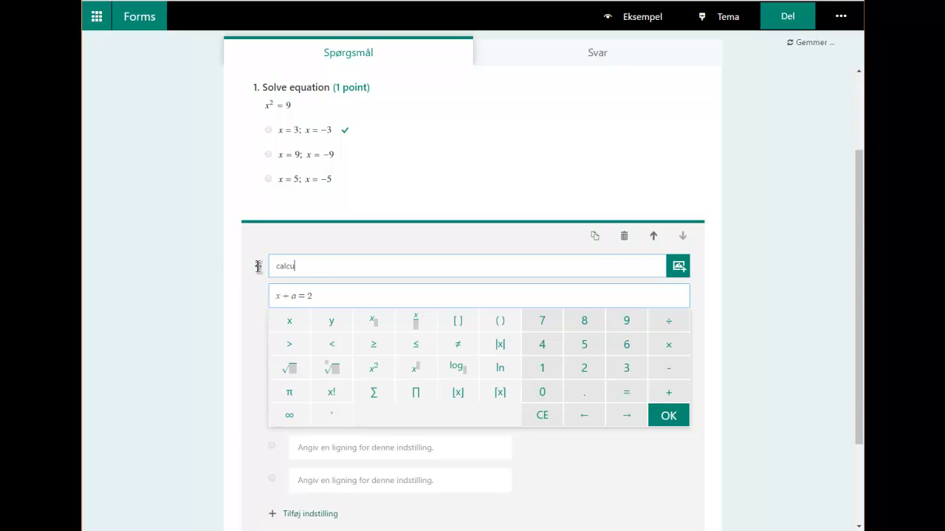
Replace the equation of question 2 with 2 + 1/2 + 3, using a stacked fraction, and add the suggested result 11/2 as the first answer option
left_click(322, 293)
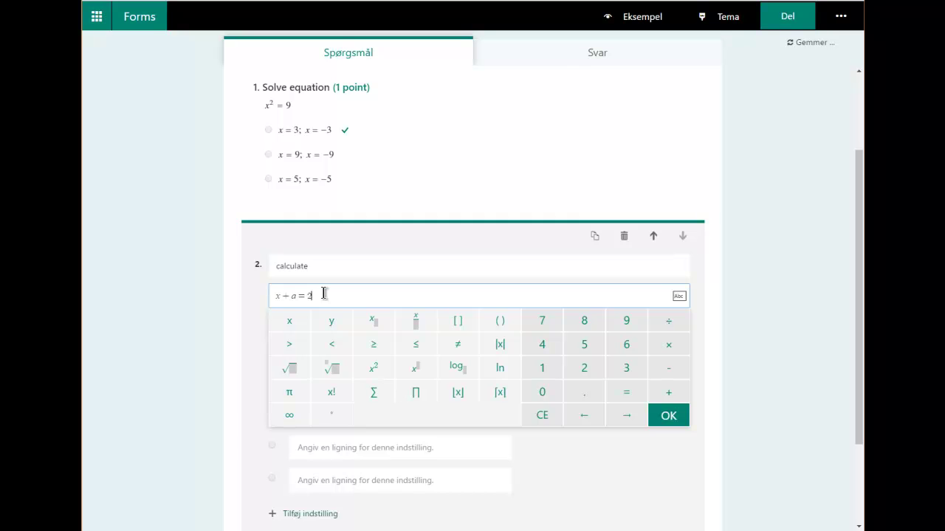
key("BackSpace")
key("BackSpace")
key("BackSpace")
key("BackSpace")
key("BackSpace")
type("2-")
left_click(415, 322)
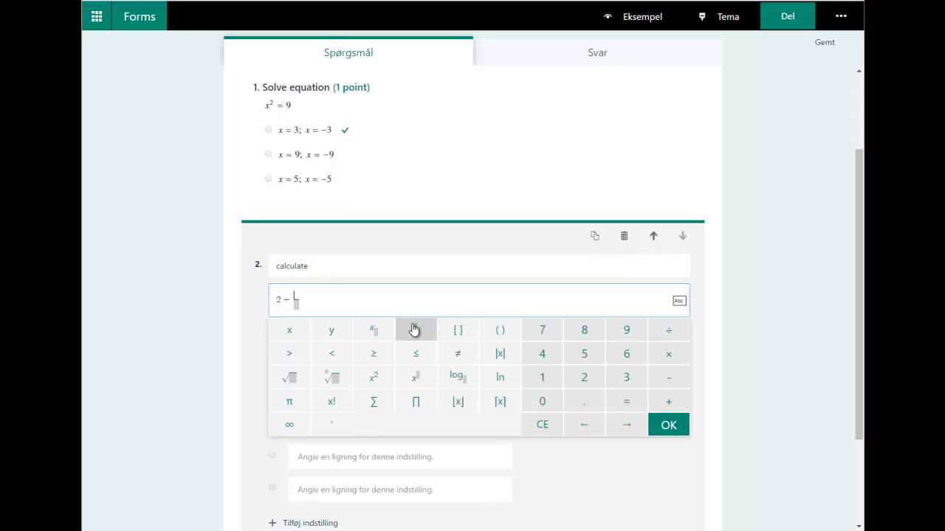
type("1/2")
key("Right")
type("2")
key("Right")
type("+3")
left_click(434, 267)
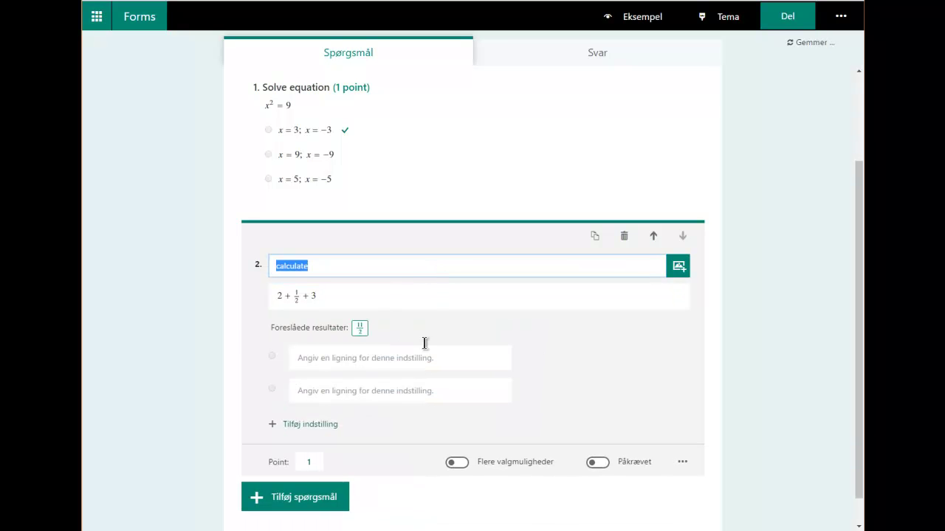
left_click(359, 328)
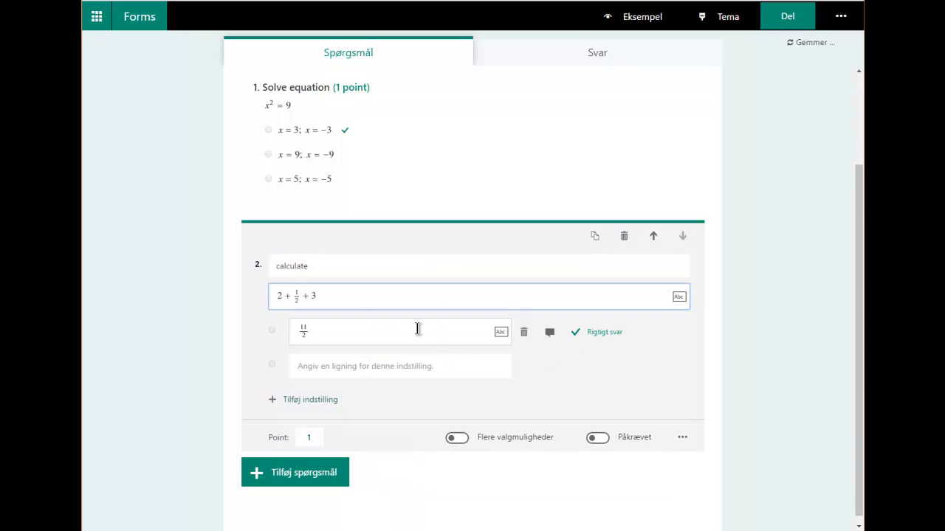
Change the fraction in question 2's equation to 0.5 and add the suggested result 5.5 as the second answer option
left_click(358, 298)
key("Left")
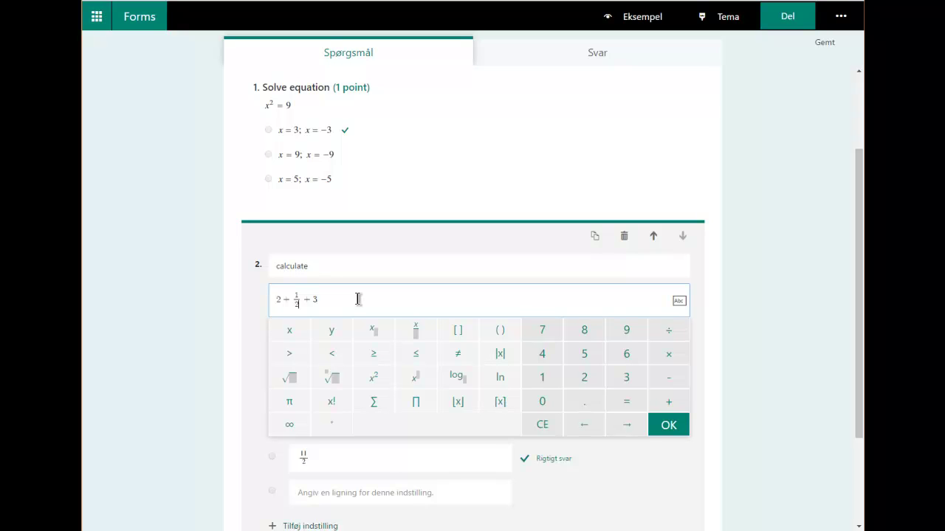
key("Right")
key("BackSpace")
key("BackSpace")
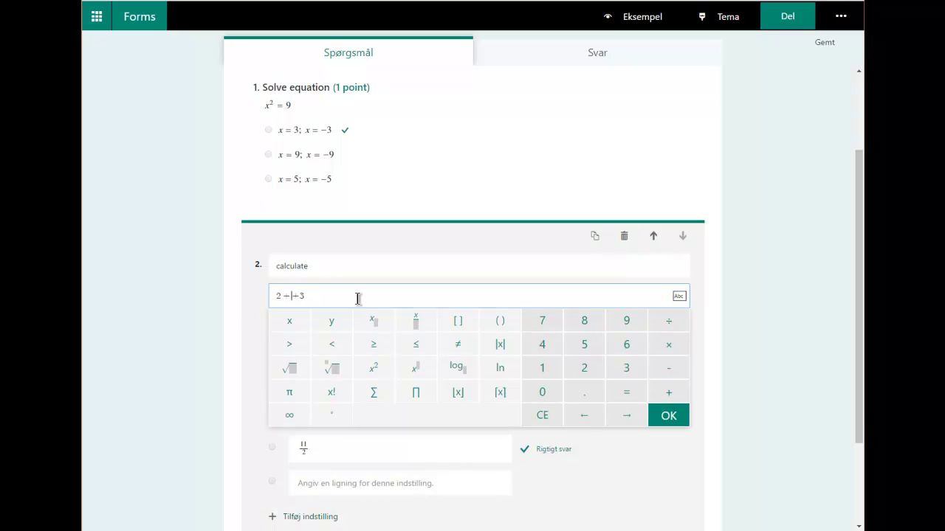
type("0.5")
double_click(372, 264)
left_click(363, 322)
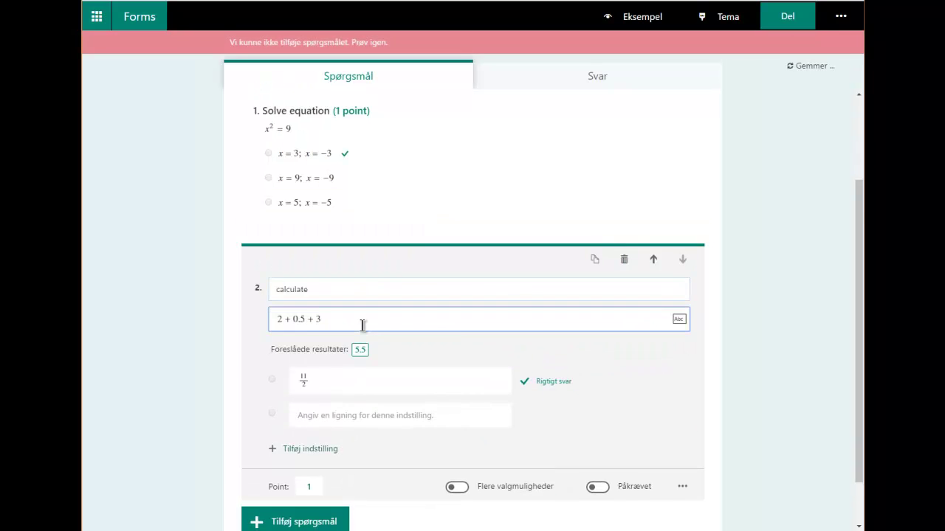
double_click(359, 296)
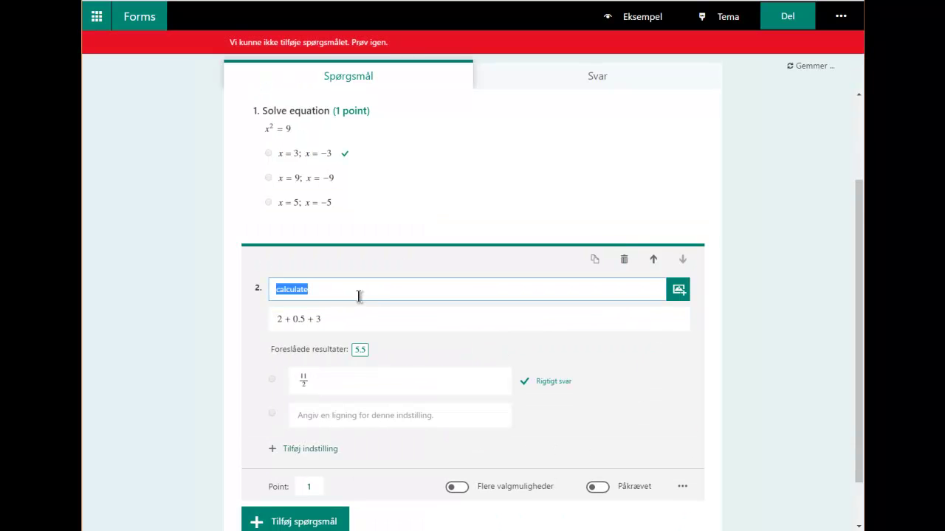
left_click(360, 350)
mouse_move(558, 358)
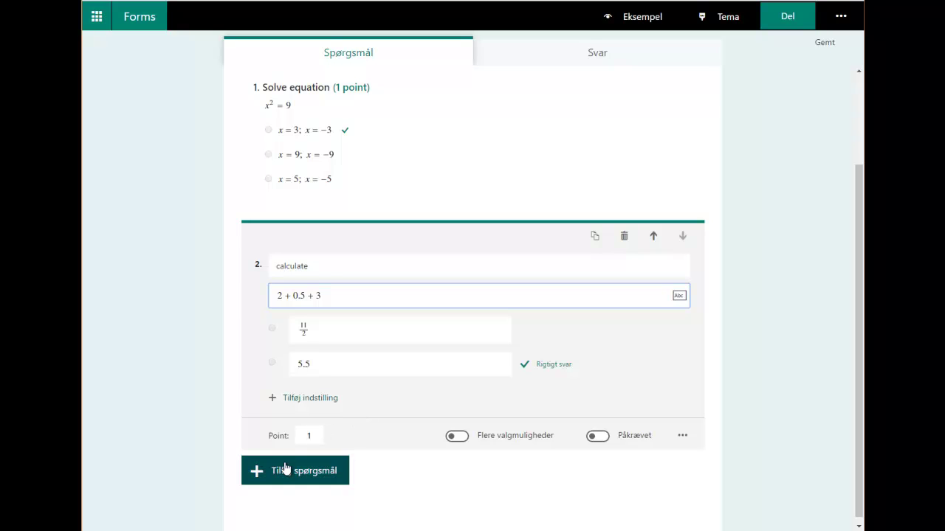
Replace the equation of question 2 with the fraction 1/2 and append 1/2 to the question text after "calculate"
left_click(337, 295)
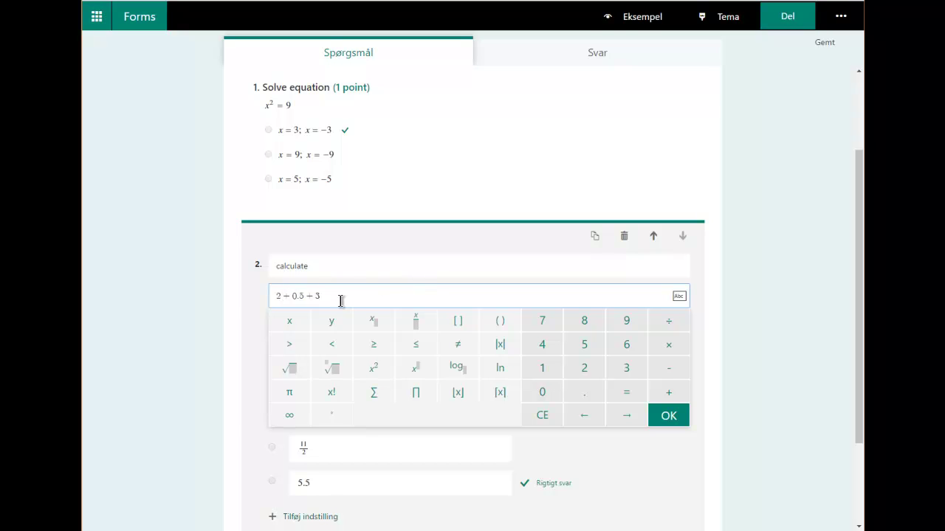
key("Left")
key("Right")
key("BackSpace")
key("BackSpace")
key("BackSpace")
key("Right")
key("BackSpace")
key("BackSpace")
key("BackSpace")
key("BackSpace")
type("1/2")
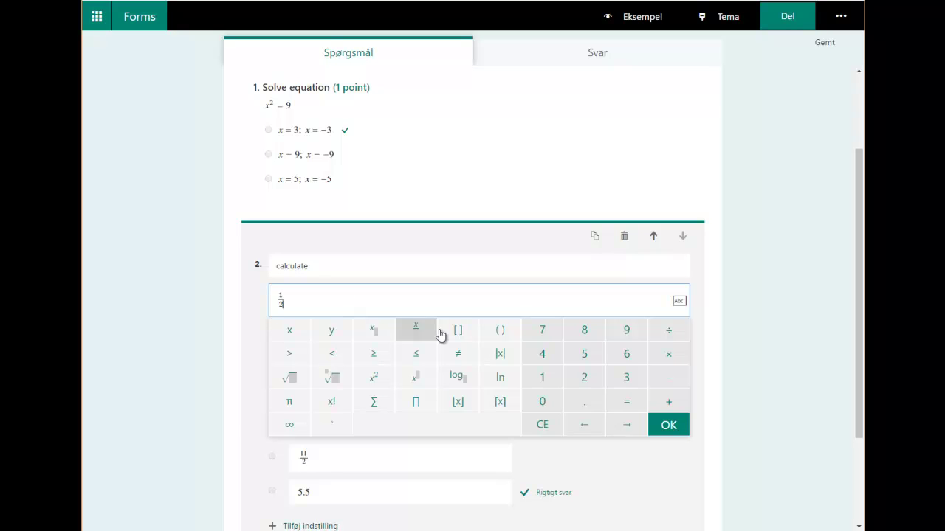
left_click(318, 269)
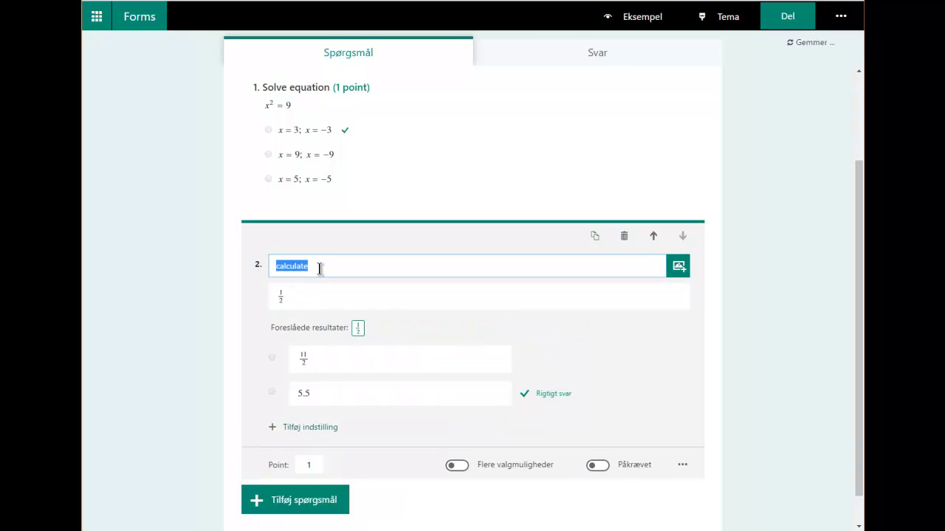
left_click(322, 269)
type("1/2")
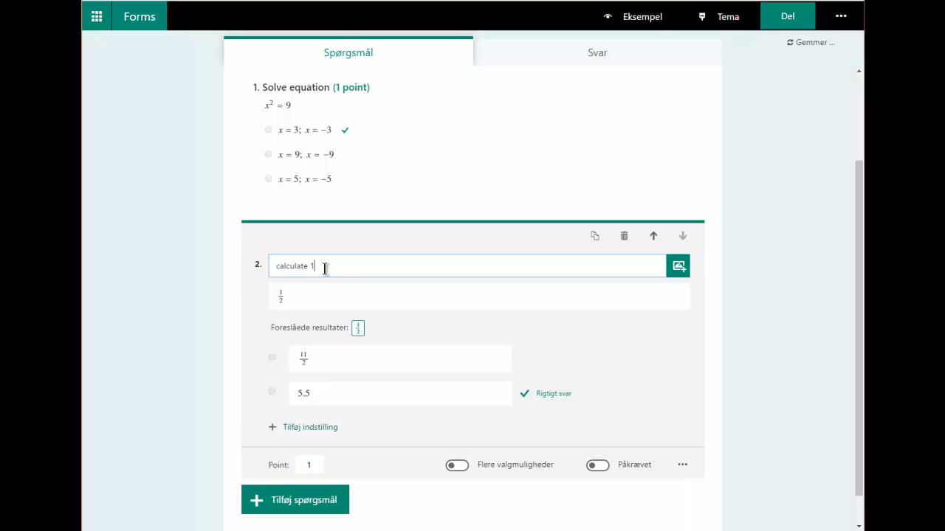
Extend the equation of question 2 to 1/2 + x² and append +x^2 to the question text
left_click(329, 299)
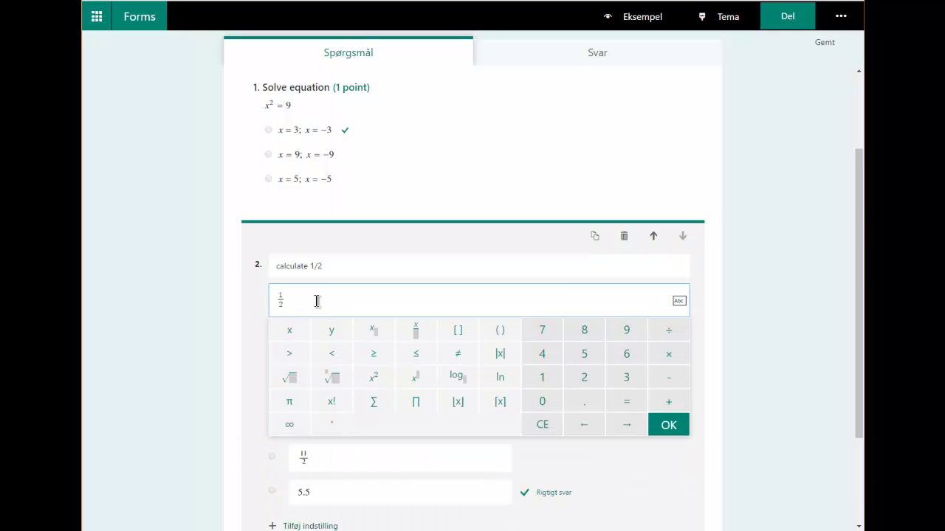
type("+x^2")
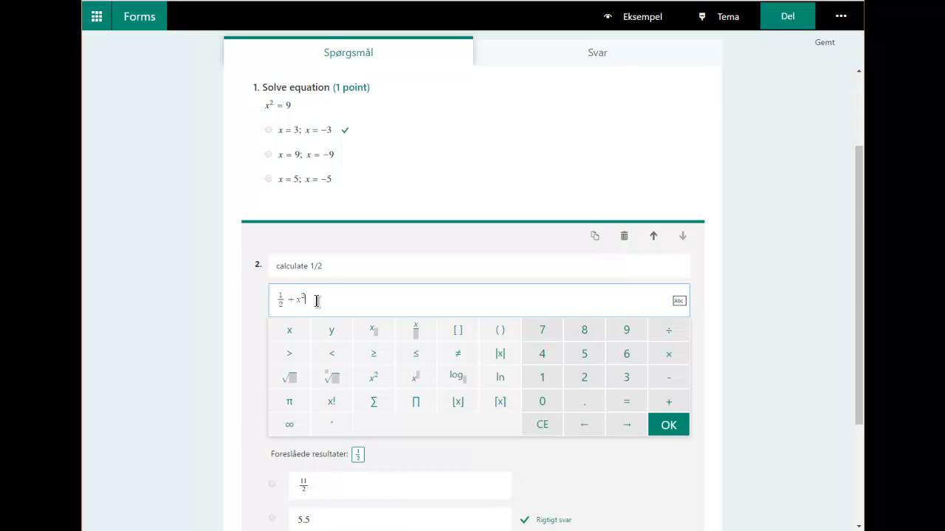
left_click(348, 268)
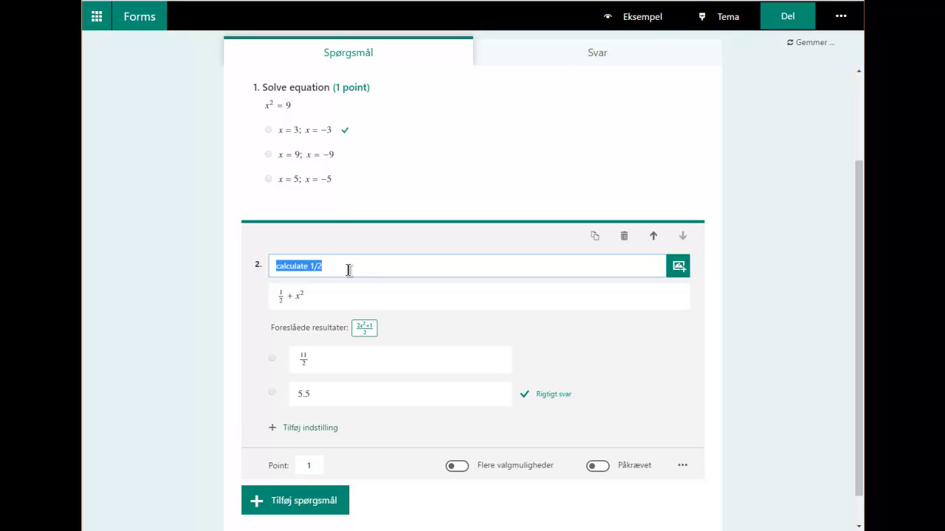
left_click(348, 269)
type("+x^2")
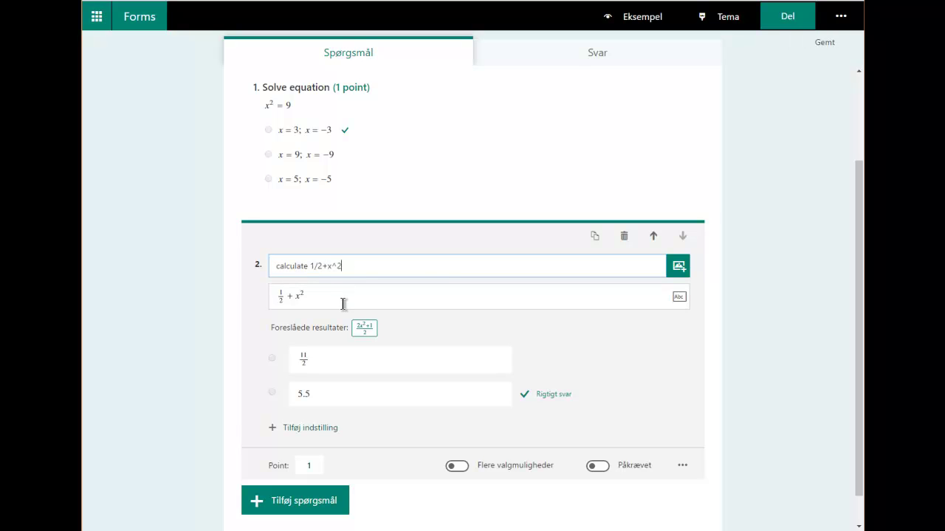
Toggle the equation of question 2 between formula display and LaTeX text, leaving it in LaTeX text
left_click(342, 302)
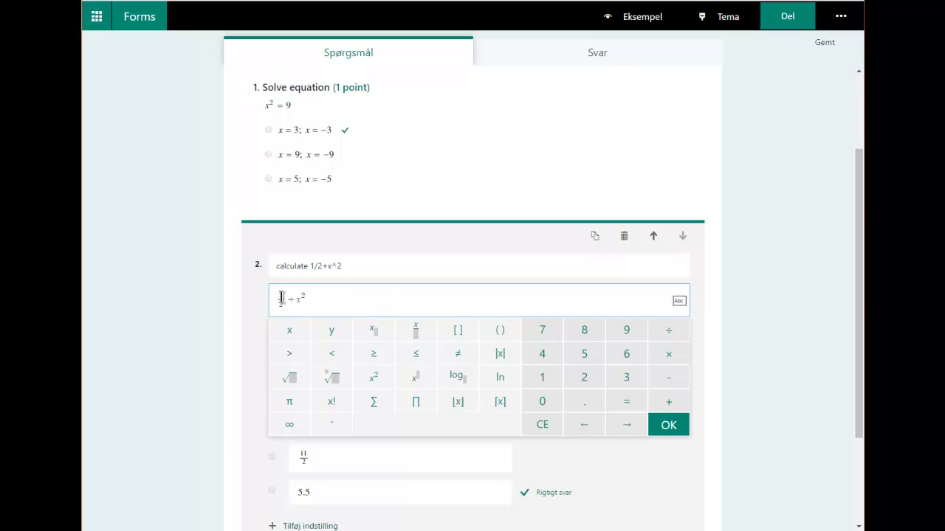
left_click(679, 302)
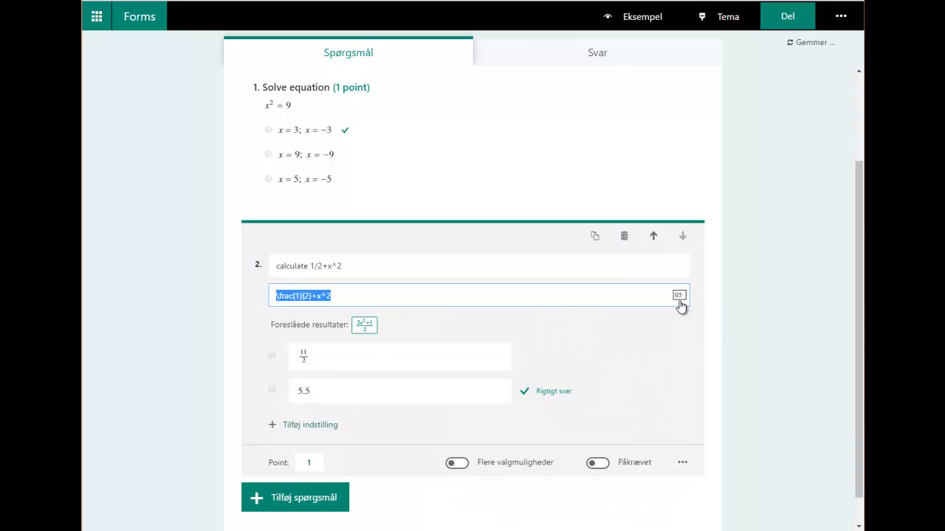
left_click(333, 296)
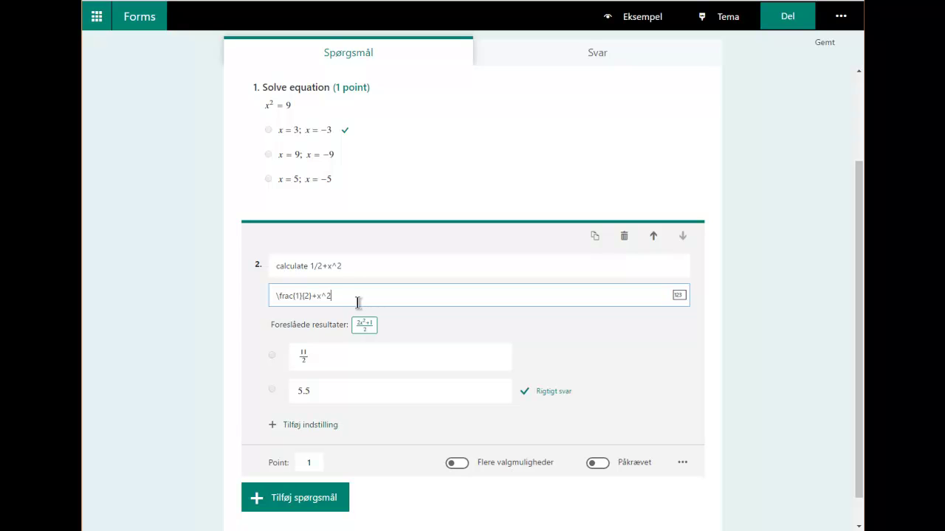
left_click(679, 298)
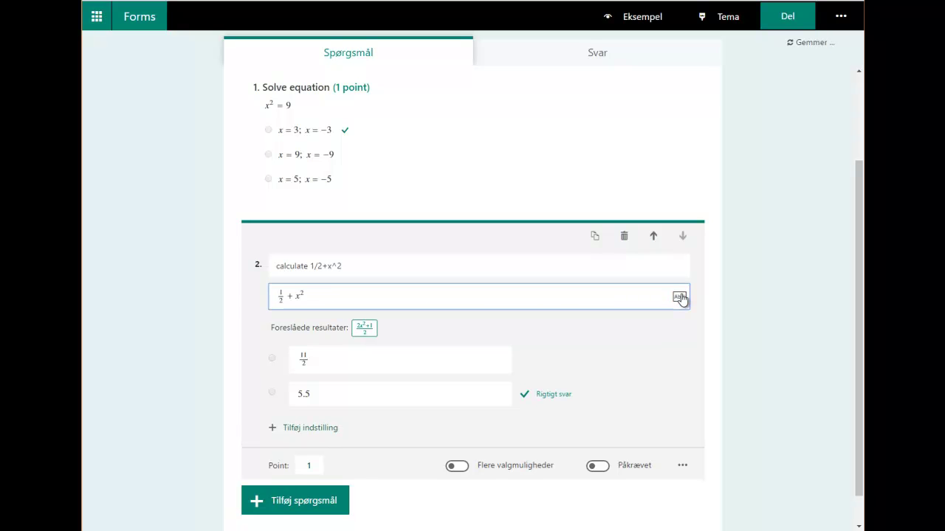
left_click(679, 297)
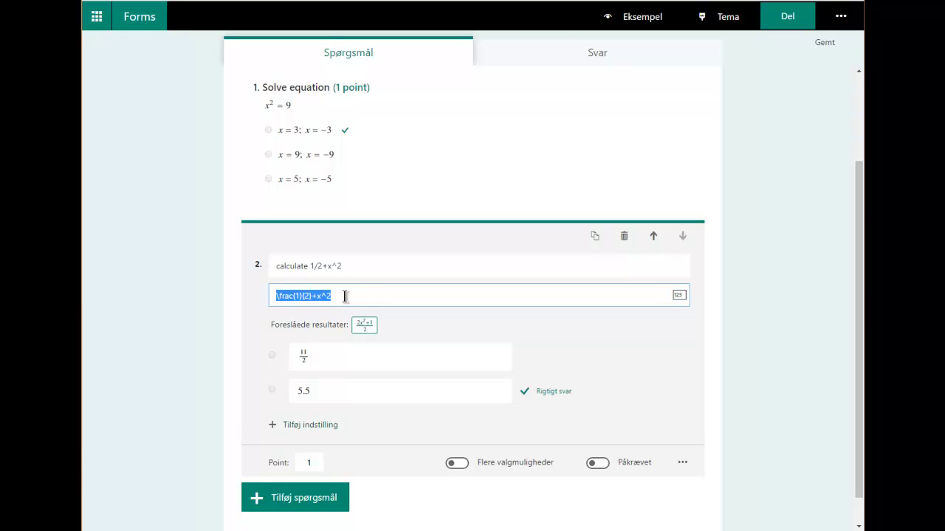
Switch to the Word document Dokument1 and insert an equation containing the column vector 1 over 2 in parentheses
left_click(166, 530)
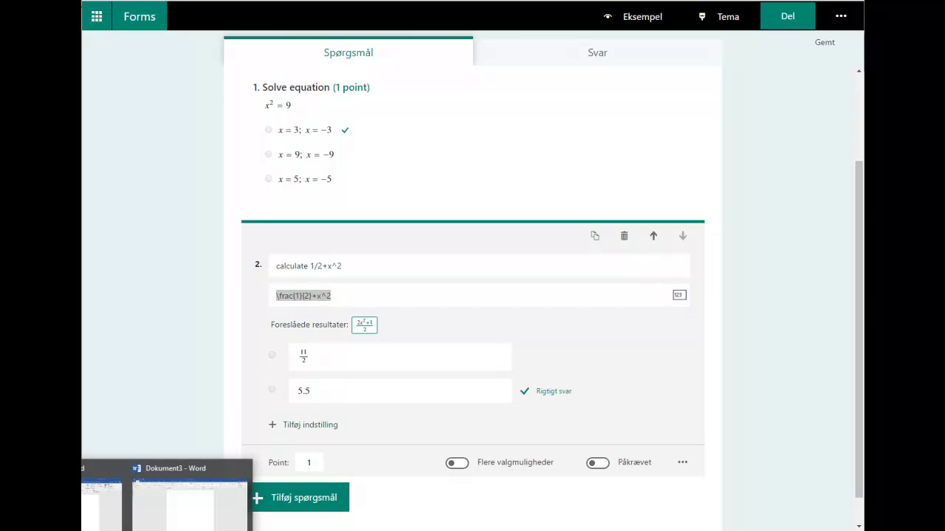
left_click(90, 521)
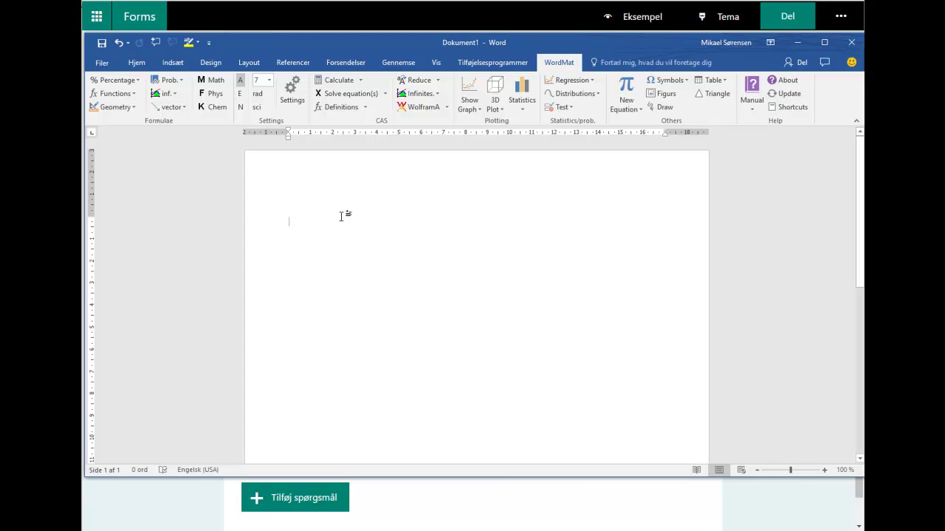
key("alt+equal")
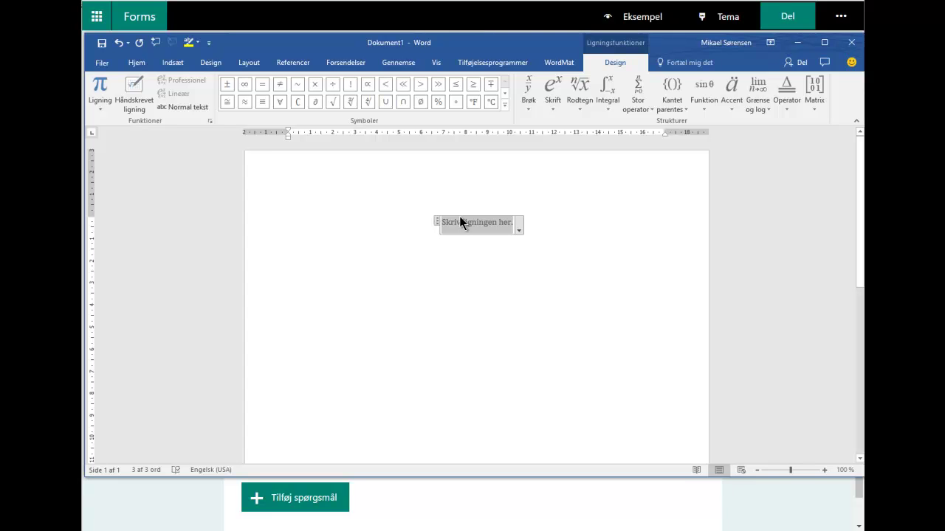
type("()")
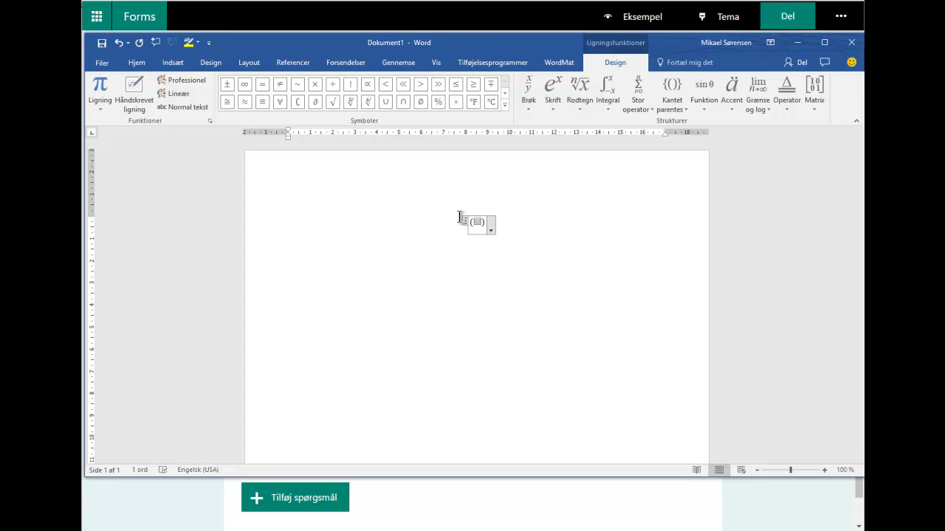
type("1/2")
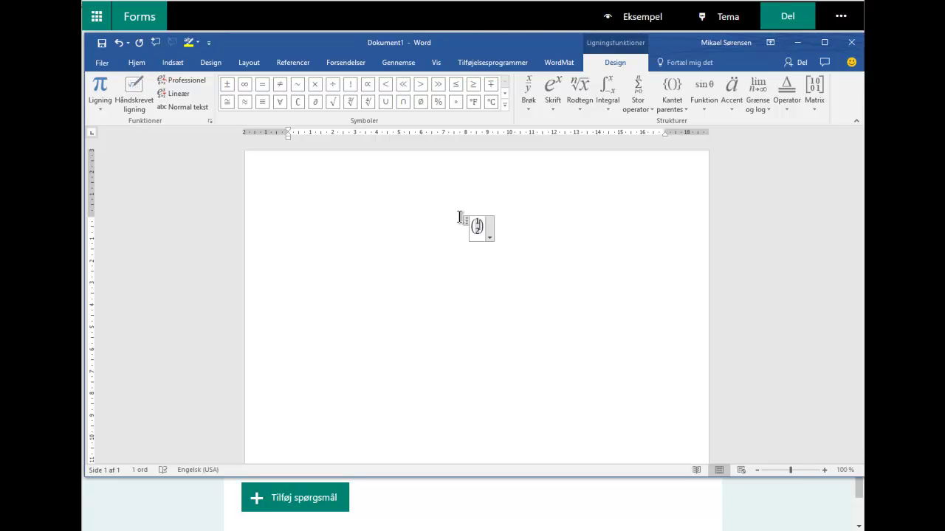
Convert the vector equation to LaTeX with WordMat and copy the resulting code
left_click(561, 63)
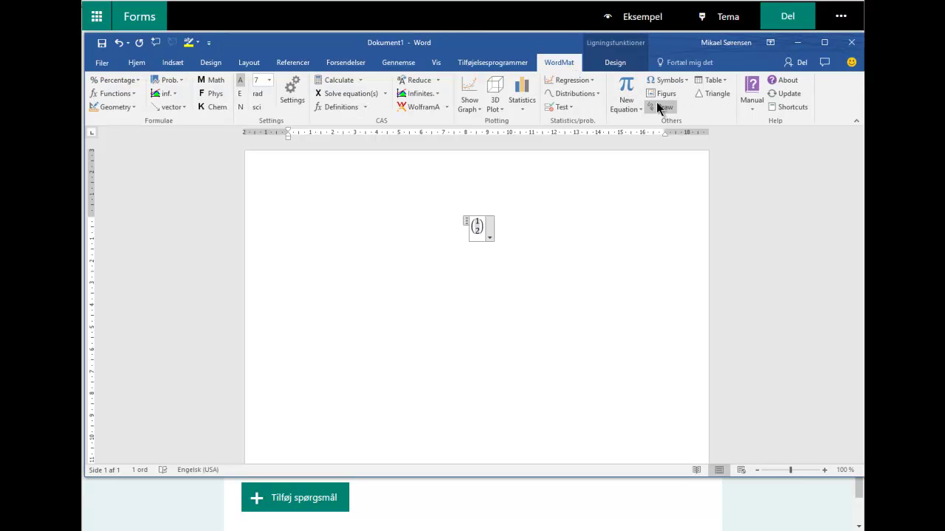
left_click(686, 80)
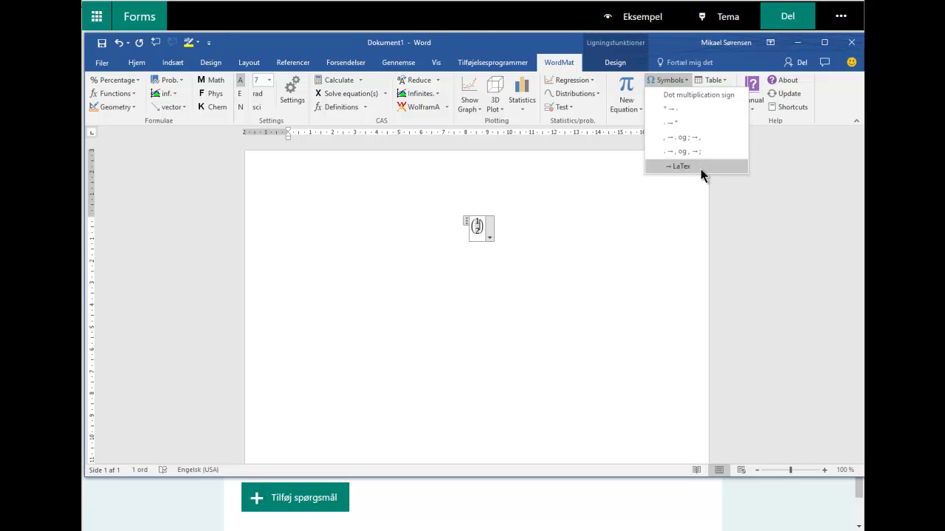
left_click(485, 234)
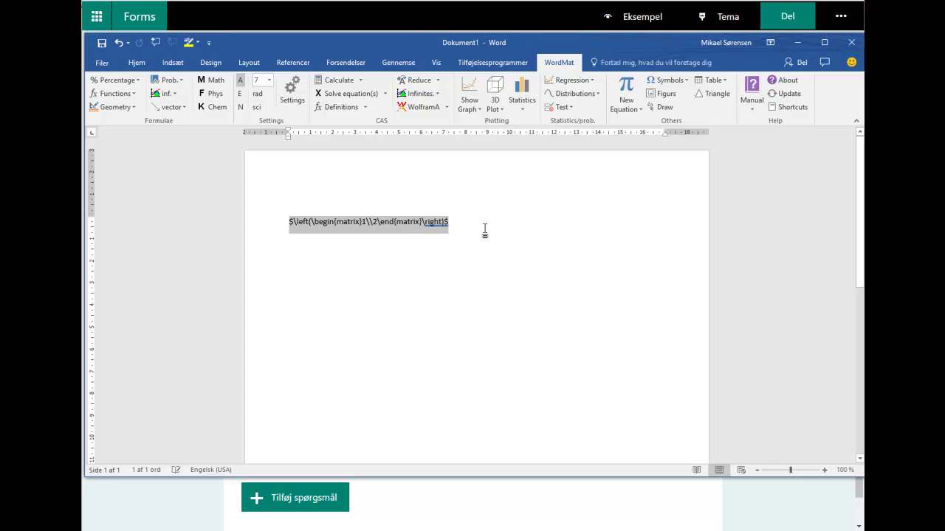
left_click(392, 244)
left_click_drag(292, 221, 448, 229)
key("ctrl+c")
Switch back to Forms, replace the equation of question 2 with the copied LaTeX code, and remove the dollar signs at both ends
key("alt+Tab")
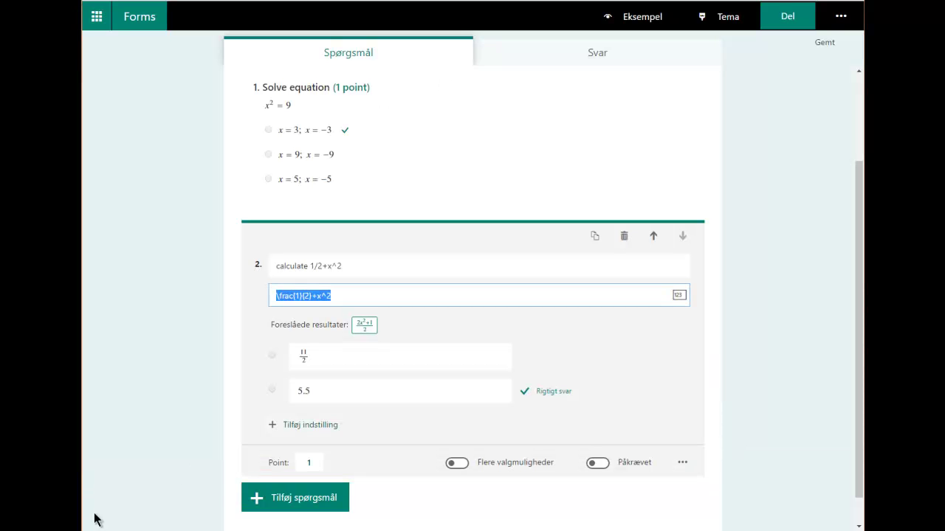
key("ctrl+v")
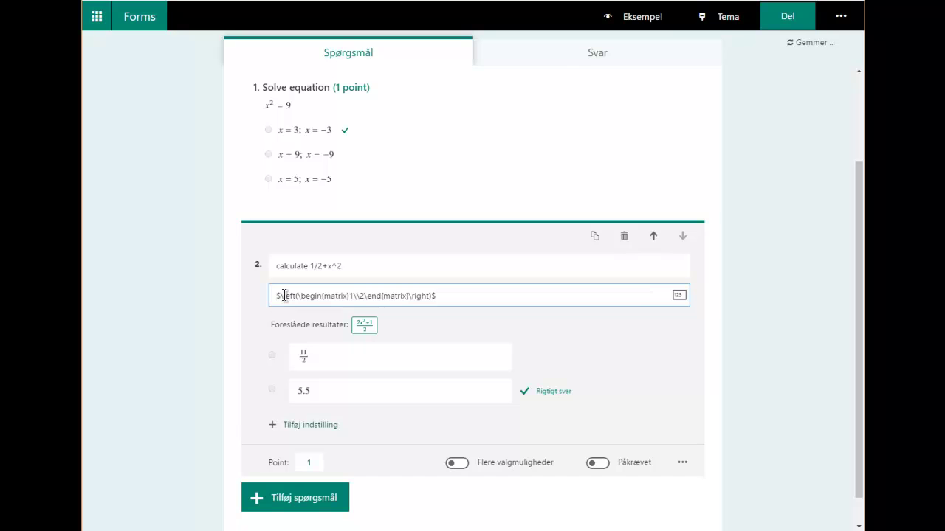
left_click(281, 296)
key("BackSpace")
left_click(437, 296)
key("BackSpace")
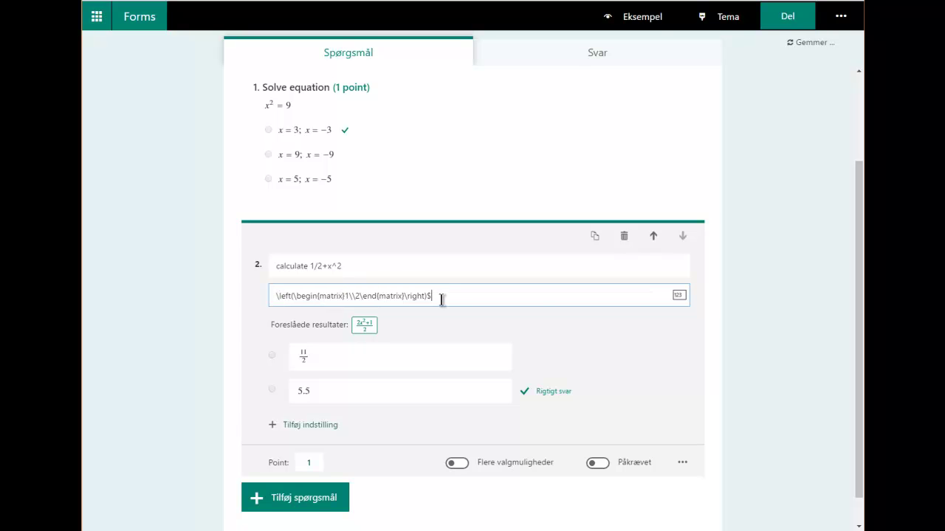
Display the equation of question 2 as a formula and add the feedback message "Very good" to the 11/2 answer option
left_click(679, 296)
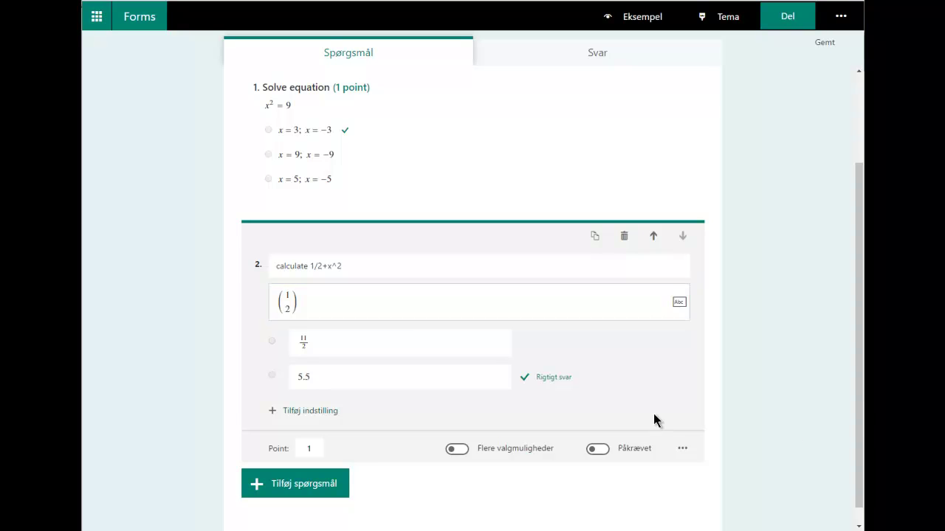
mouse_move(506, 352)
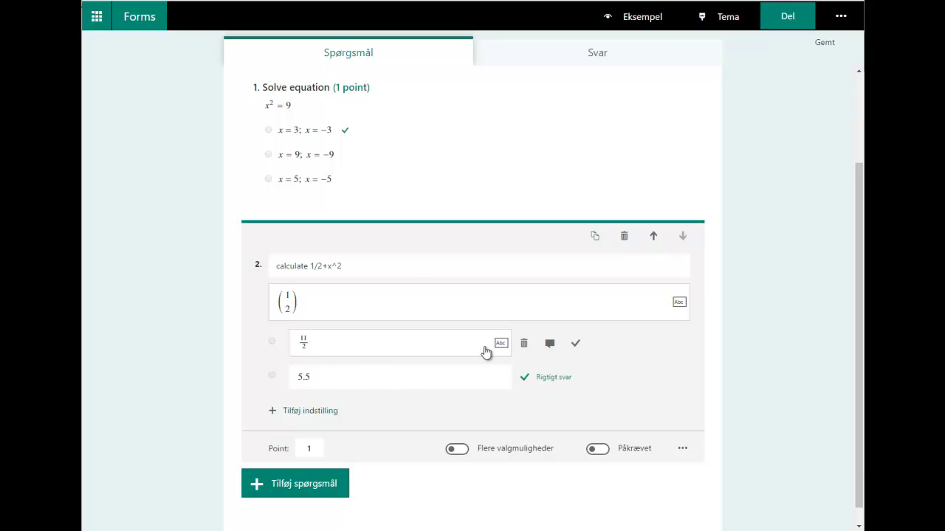
left_click(551, 342)
type("Very good")
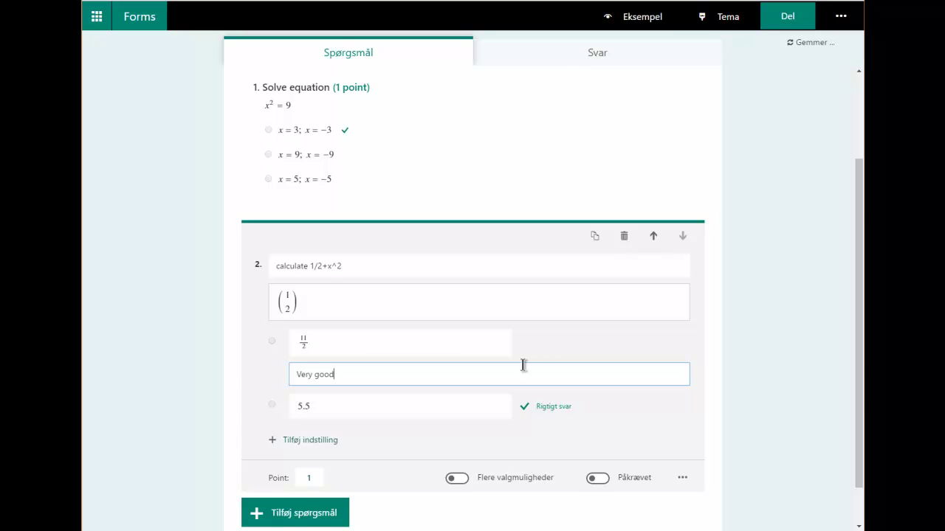
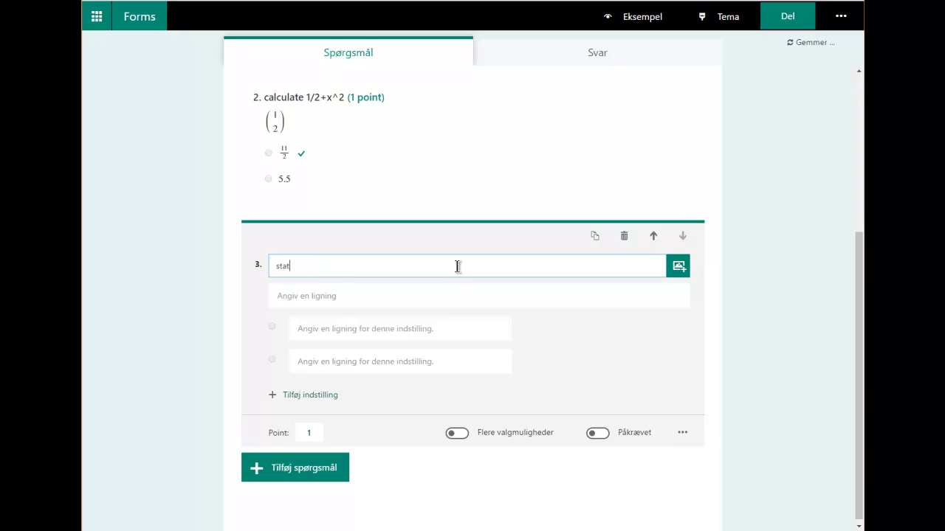
Title question 3 "state the equation" and search Bing images for "linear function" as its media
type("uation")
left_click(680, 268)
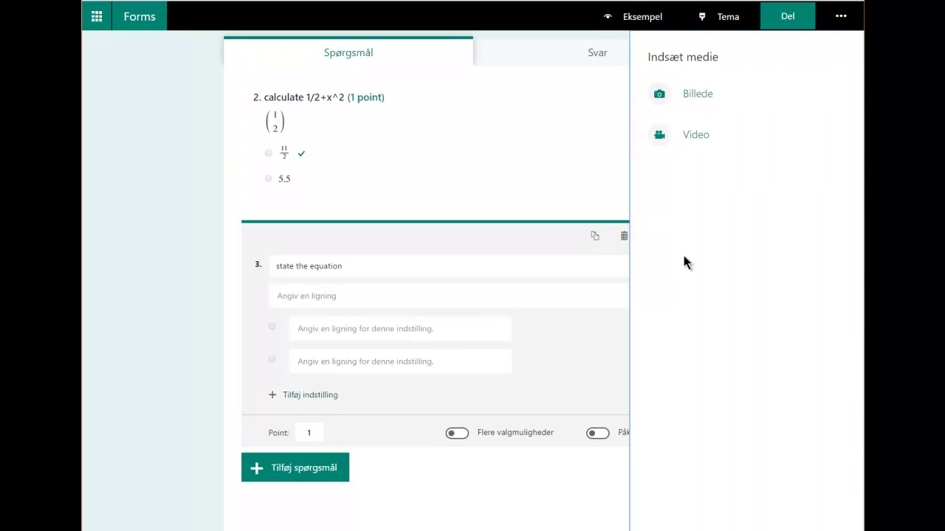
left_click(697, 95)
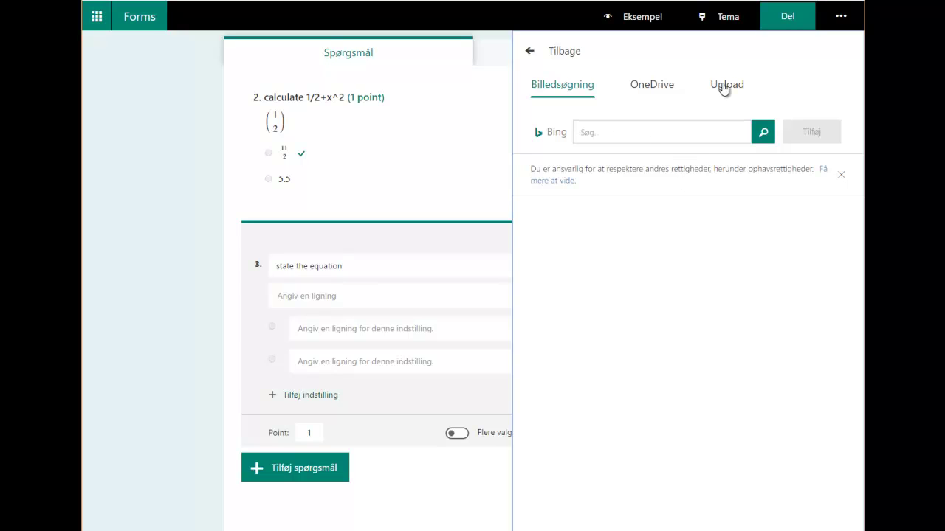
left_click(624, 133)
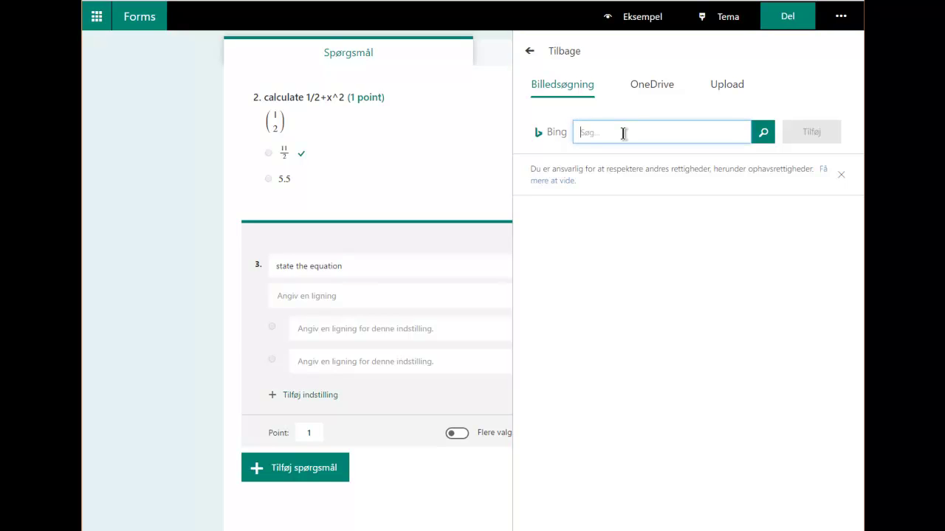
type("linear function")
left_click(763, 132)
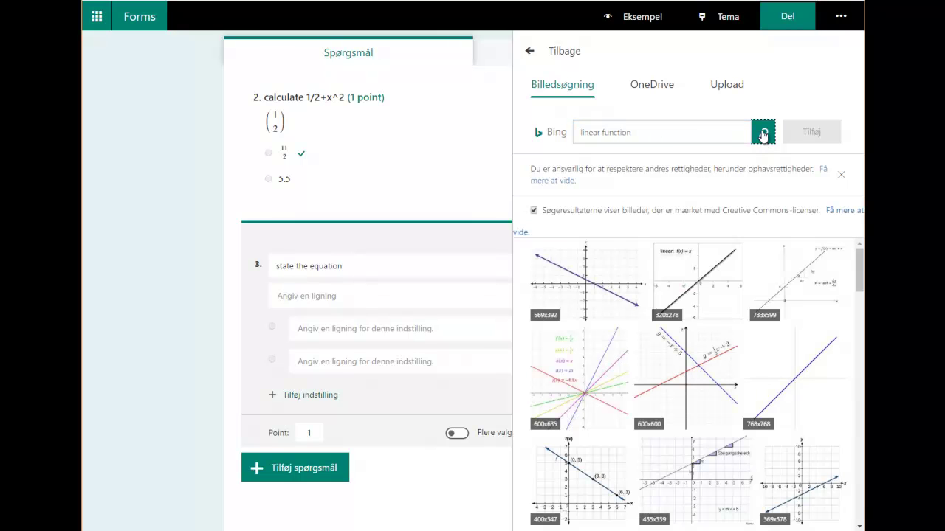
Add the 700x443 graph of a rising blue line from the image results to question 3
scroll(708, 361, "down", 1)
scroll(708, 361, "down", 3)
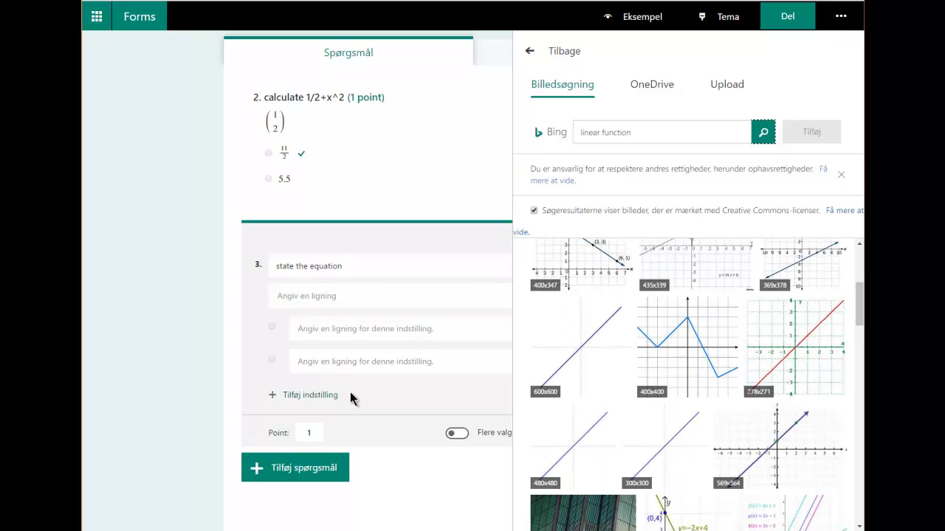
scroll(713, 360, "down", 2)
scroll(713, 360, "up", 2)
scroll(794, 351, "down", 4)
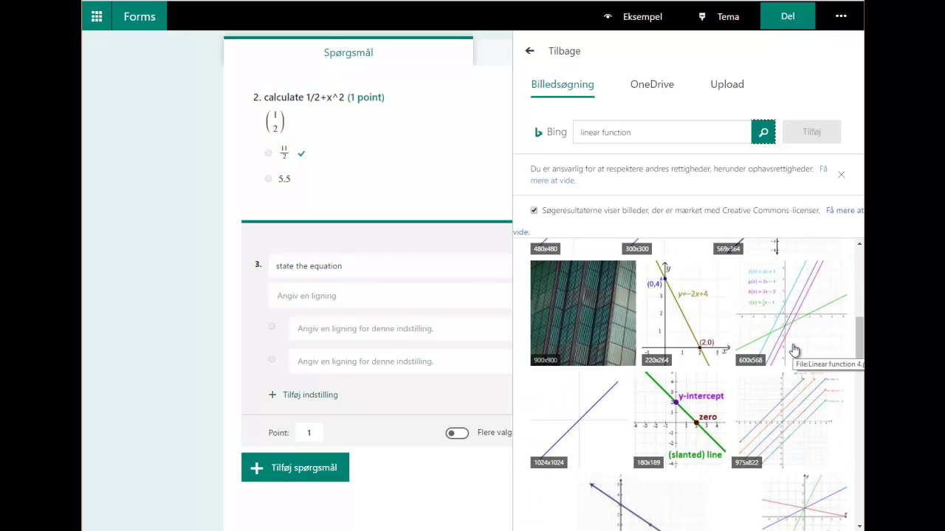
scroll(794, 350, "down", 2)
scroll(794, 350, "down", 1)
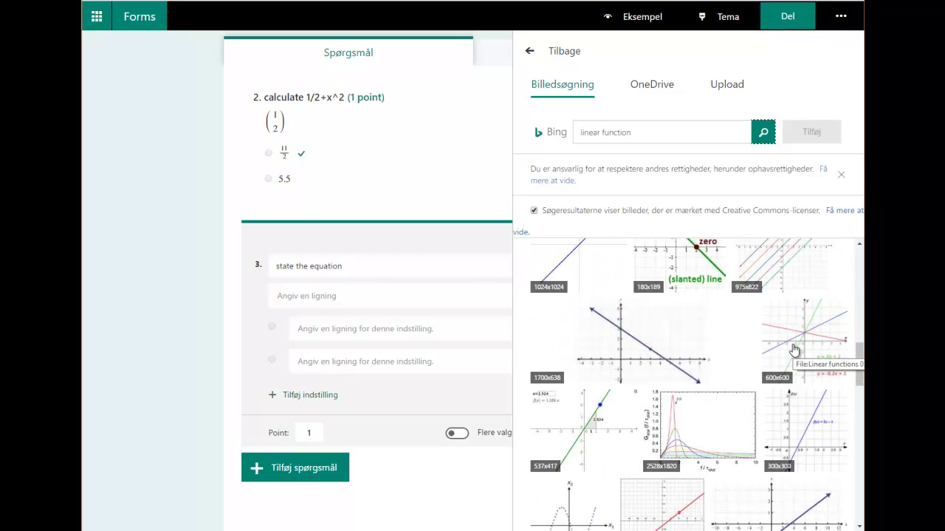
scroll(794, 349, "down", 2)
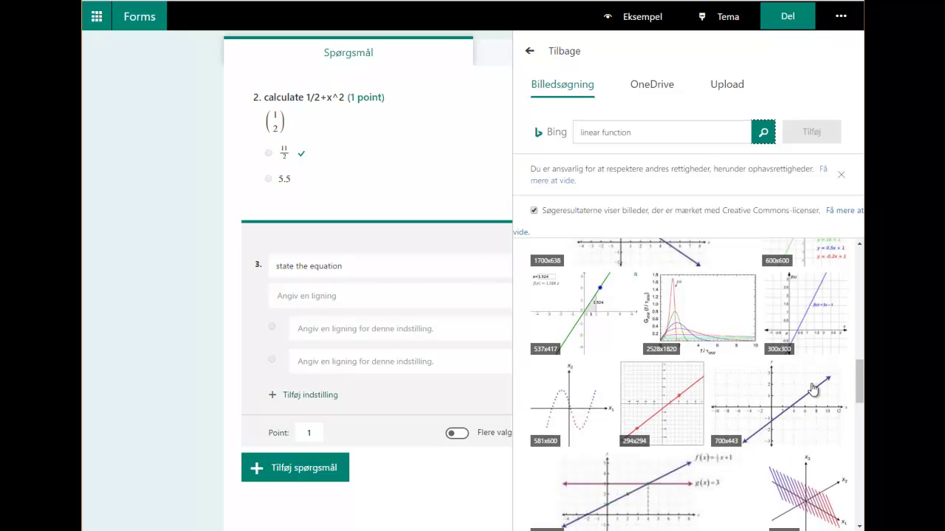
left_click(812, 389)
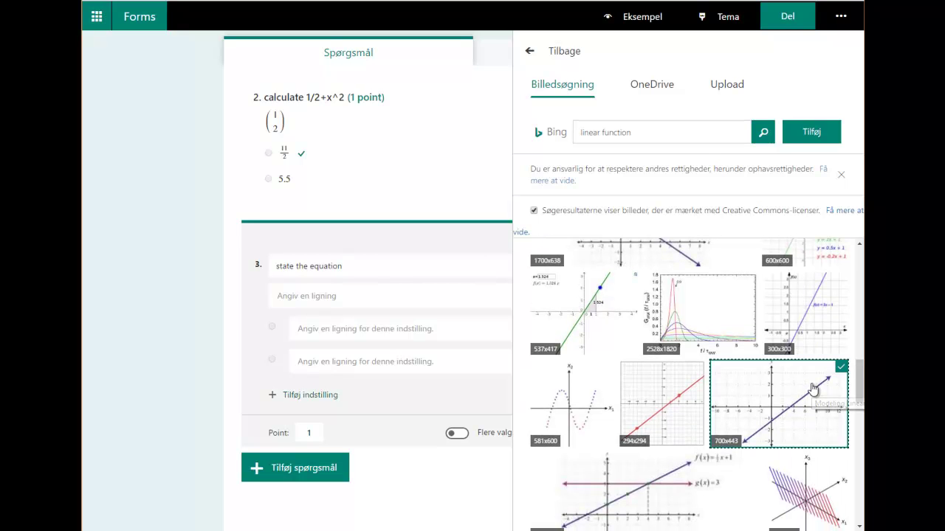
left_click(813, 139)
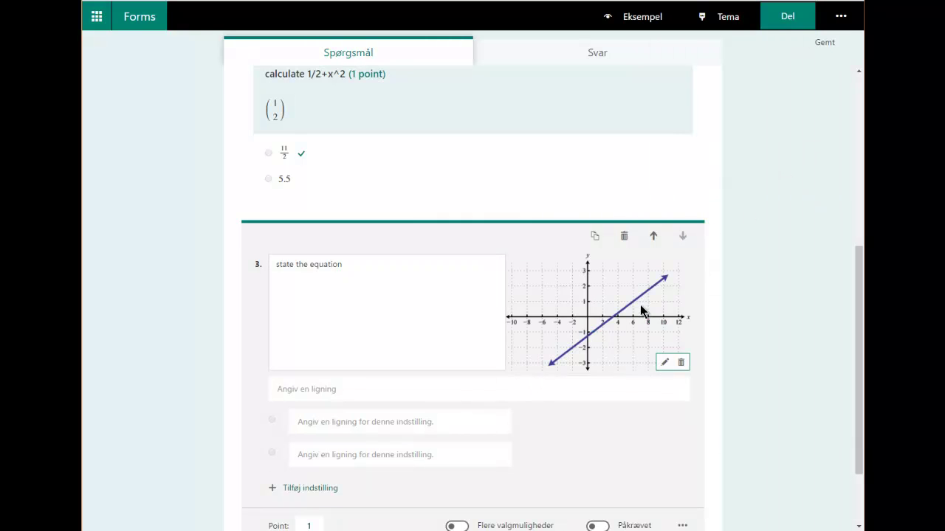
Try the large display size and zooming in and out on the graph image of question 3, and return it to the small size
left_click(665, 362)
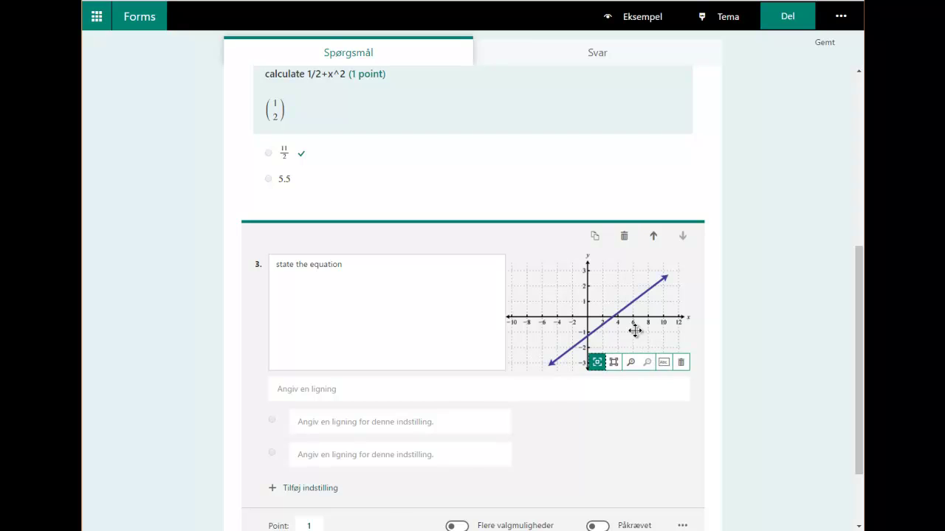
left_click(614, 362)
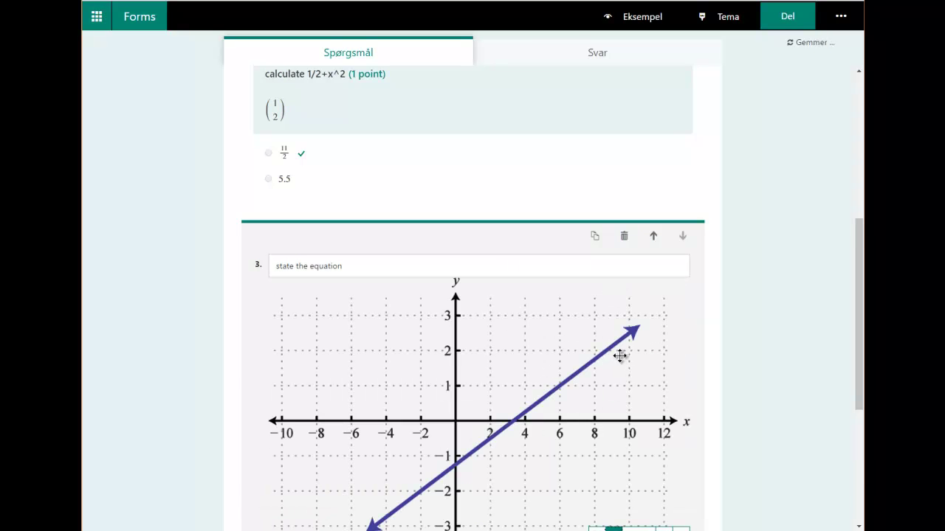
scroll(862, 333, "down", 2)
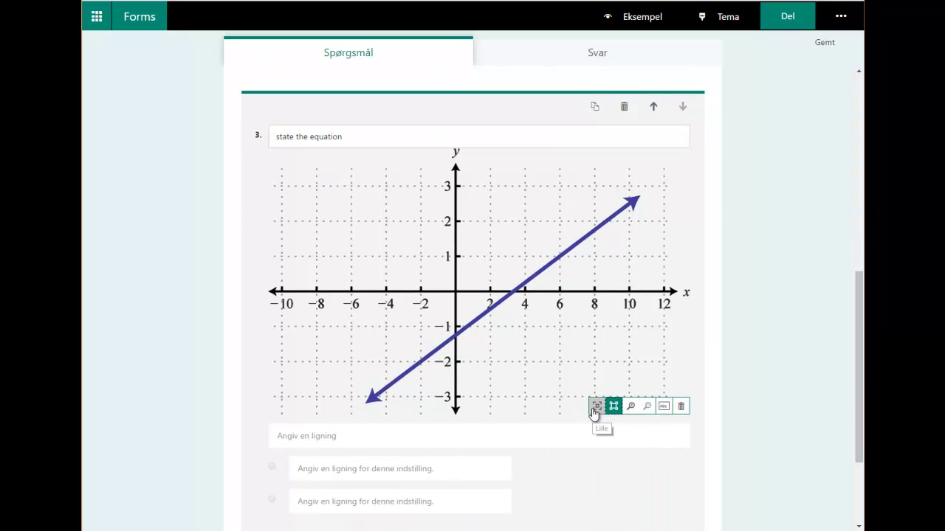
left_click(633, 407)
left_click(647, 407)
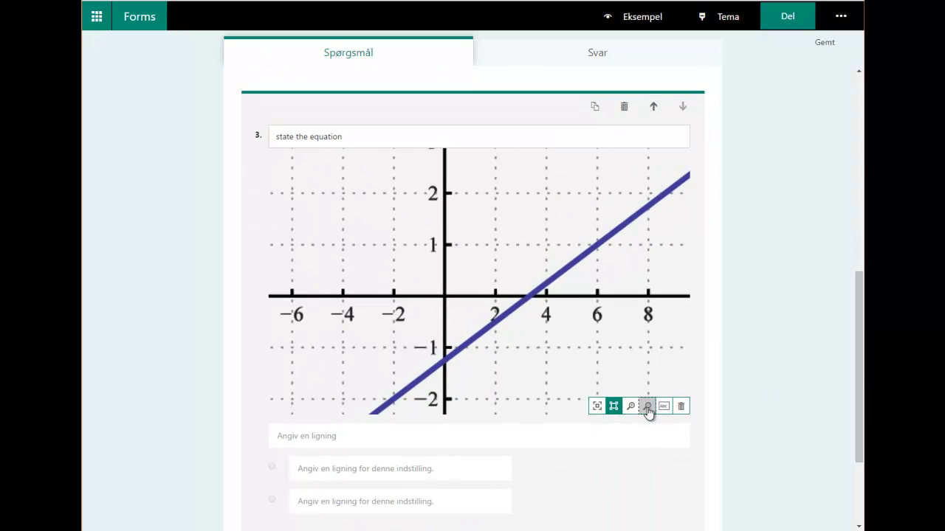
left_click(597, 406)
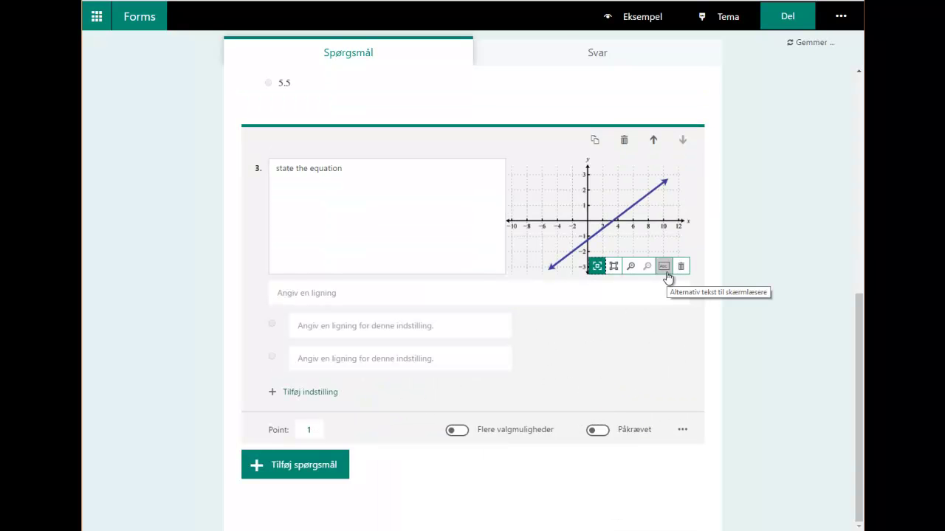
left_click(444, 224)
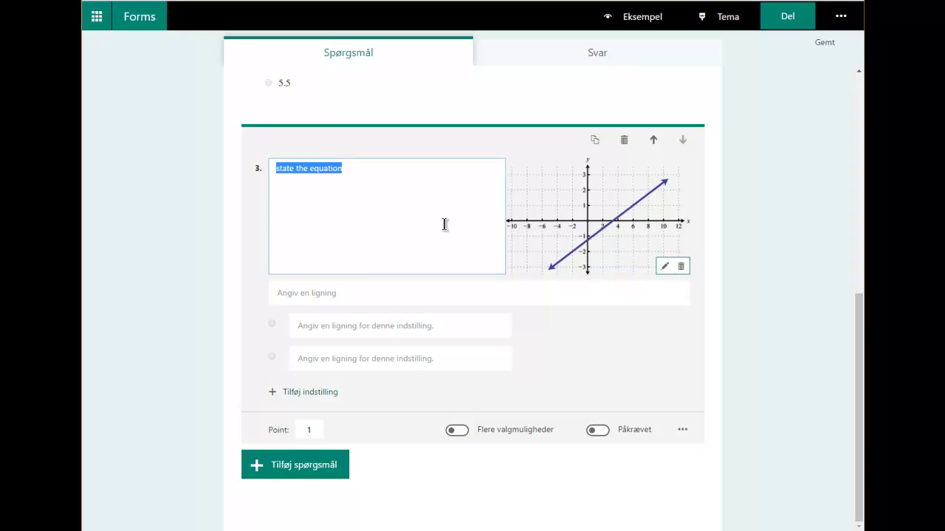
Enter y=x+1 as the first answer option of question 3
left_click(368, 326)
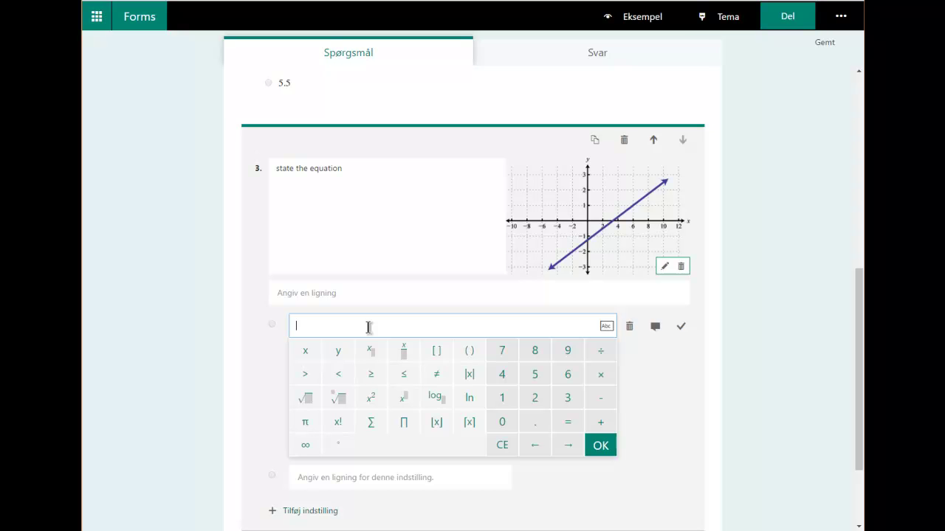
type("y=")
type("x+1")
left_click(678, 395)
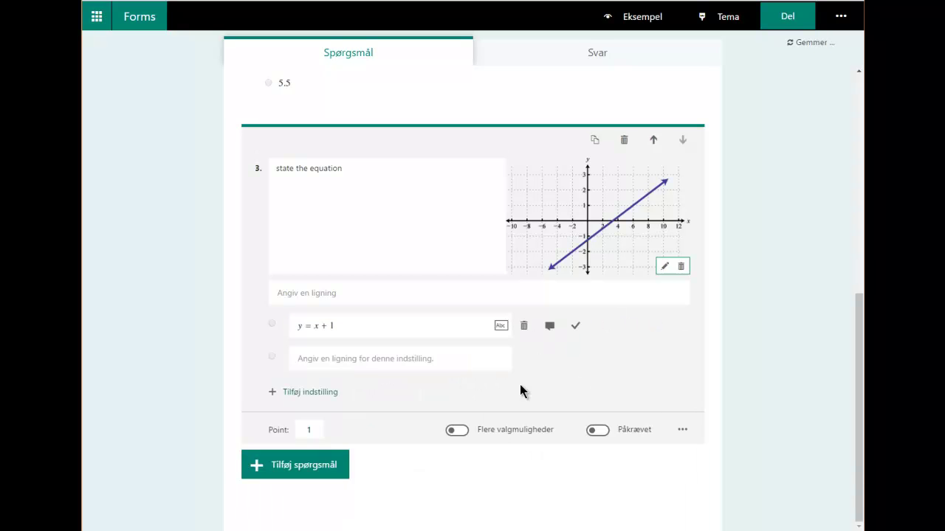
Add a text question titled "calculate" with the equation 2+3 as question 4
left_click(326, 466)
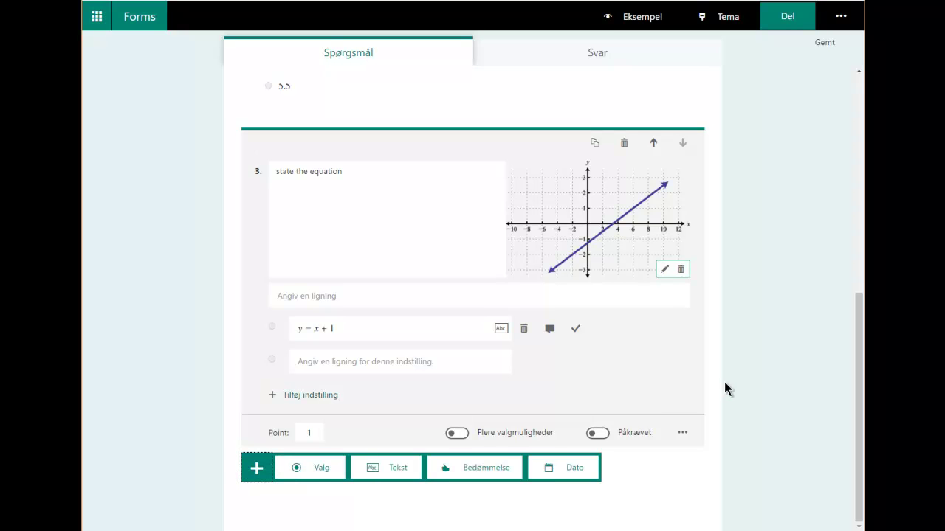
left_click(391, 469)
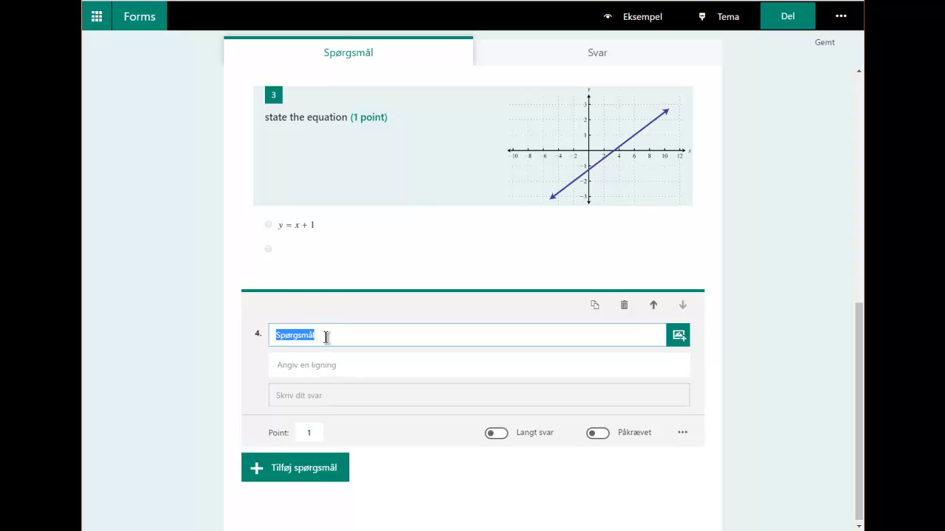
type("call")
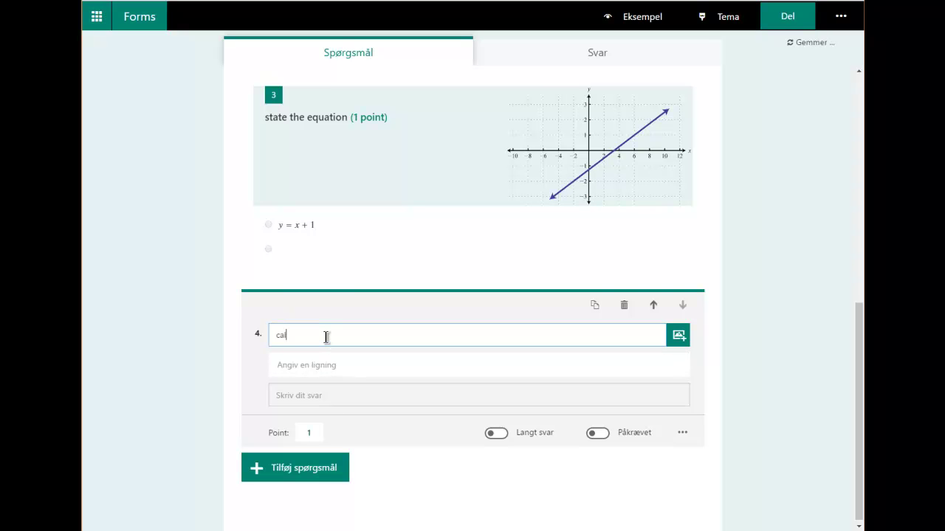
key("BackSpace")
type("ca")
key("BackSpace")
type("ulate")
left_click(366, 365)
type("2+3")
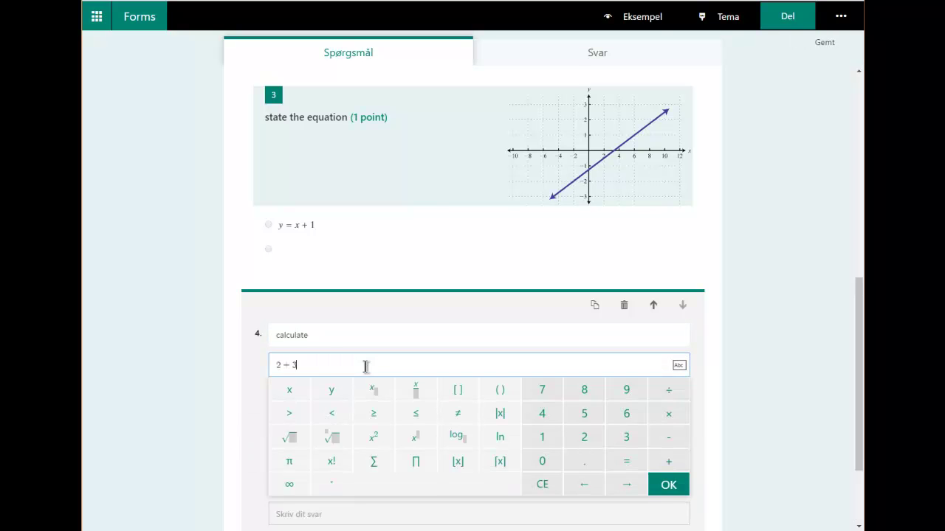
left_click(192, 367)
left_click(339, 385)
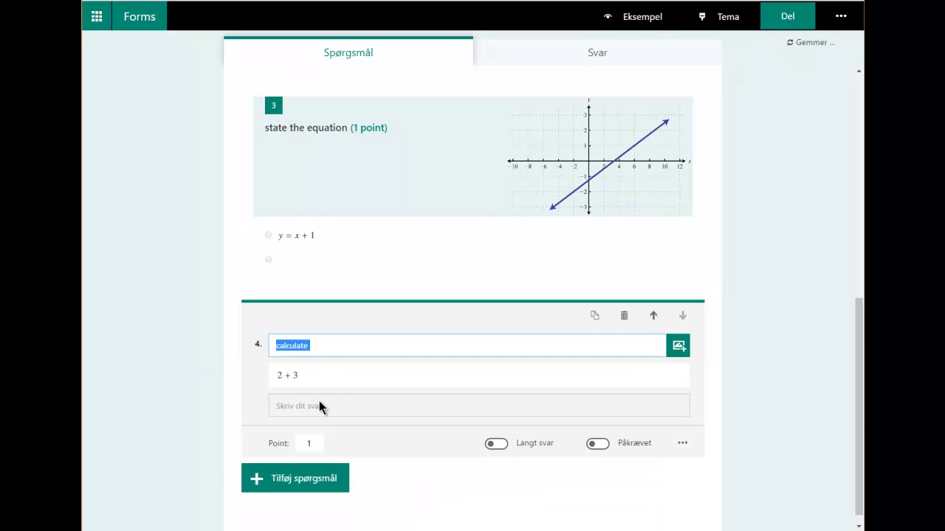
Enable restrictions on question 4 with the answer type Tal, and finish editing the question
left_click(682, 444)
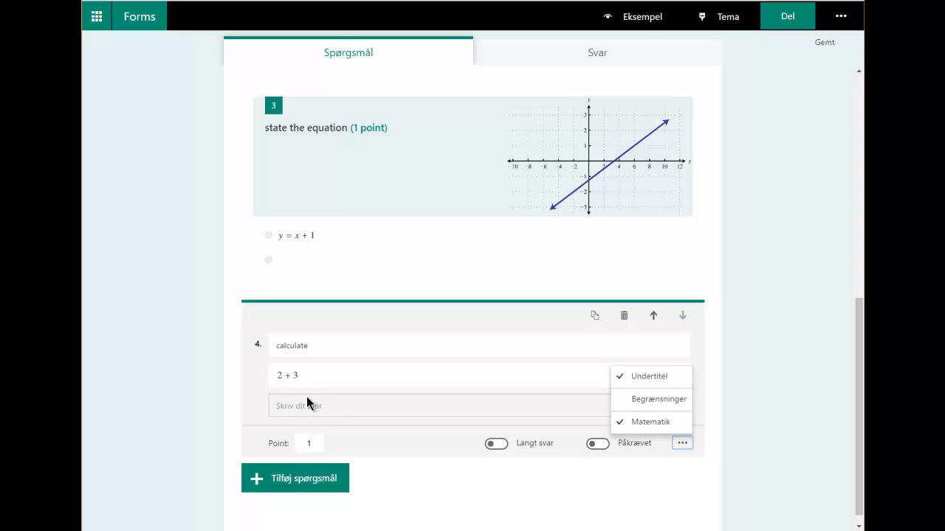
left_click(620, 402)
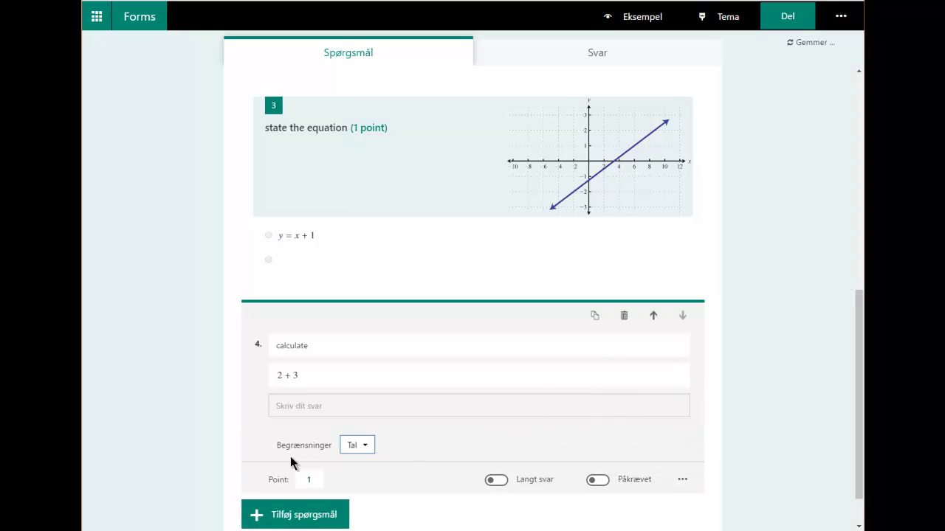
left_click(364, 446)
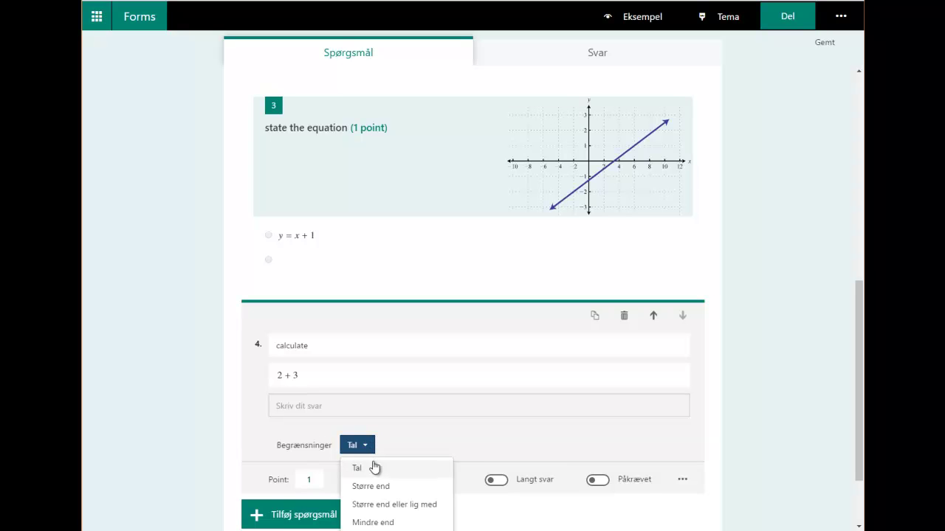
scroll(419, 461, "down", 2)
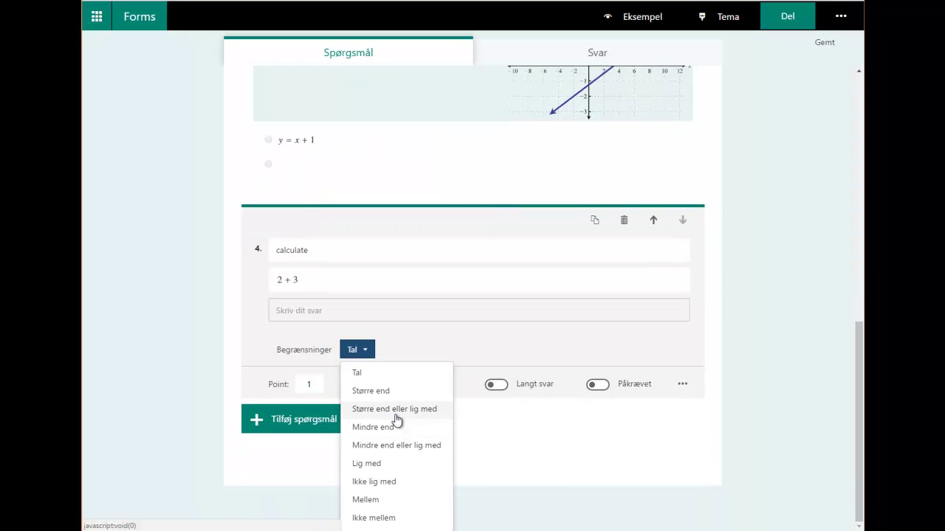
left_click(369, 374)
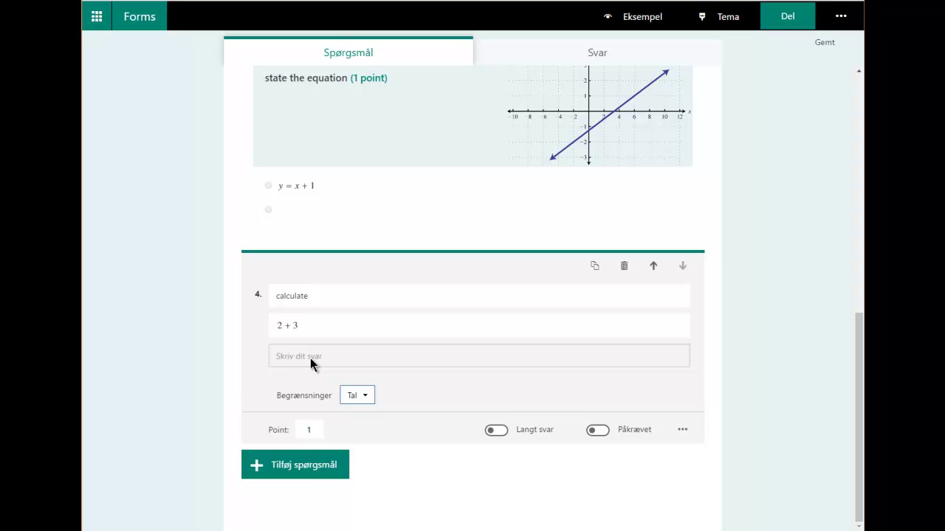
left_click(358, 396)
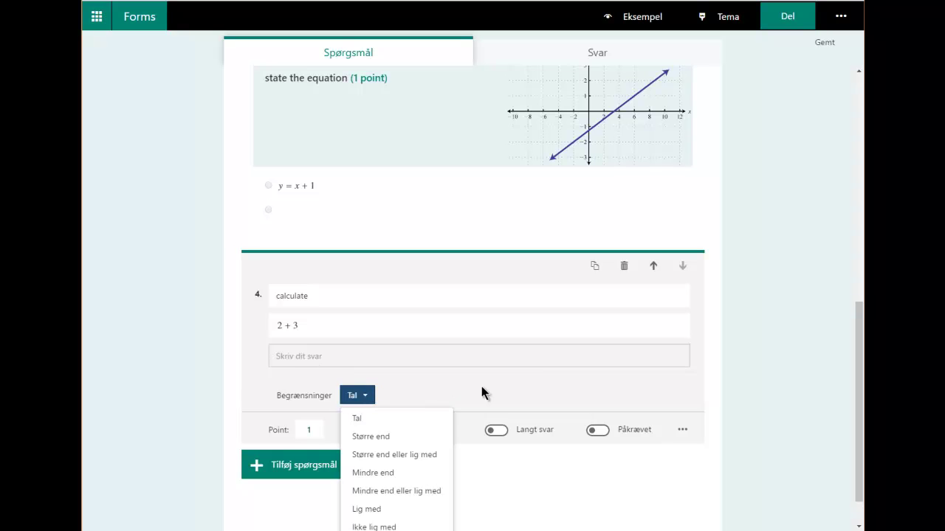
left_click(412, 342)
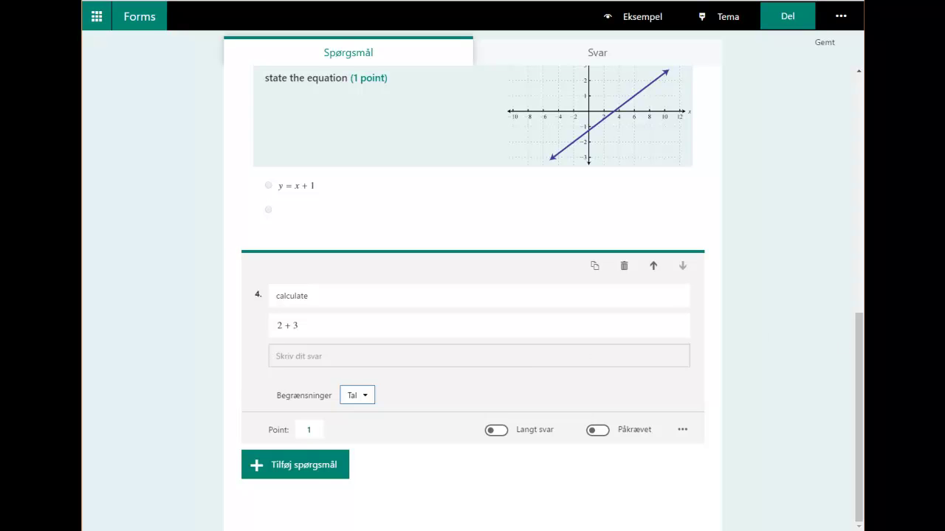
left_click(796, 353)
scroll(738, 354, "up", 10)
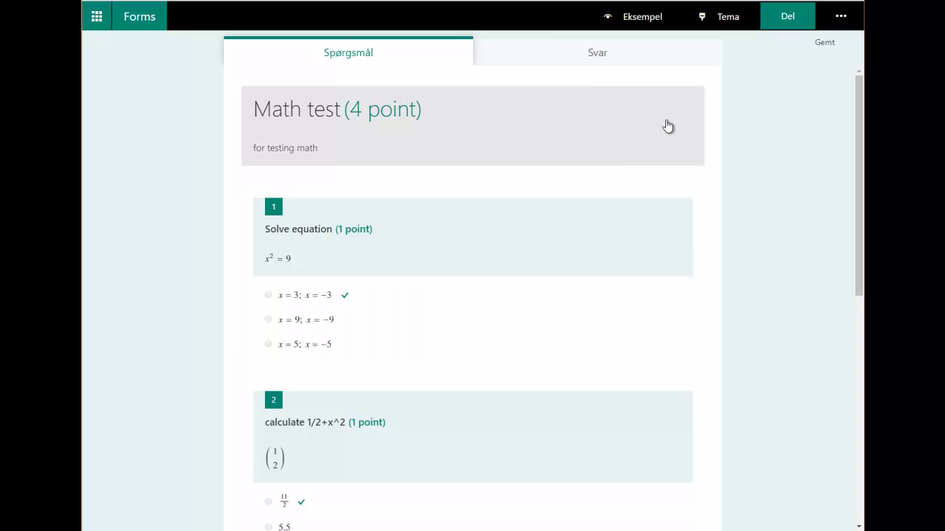
Open the quiz preview and answer question 4 with 5
left_click(629, 22)
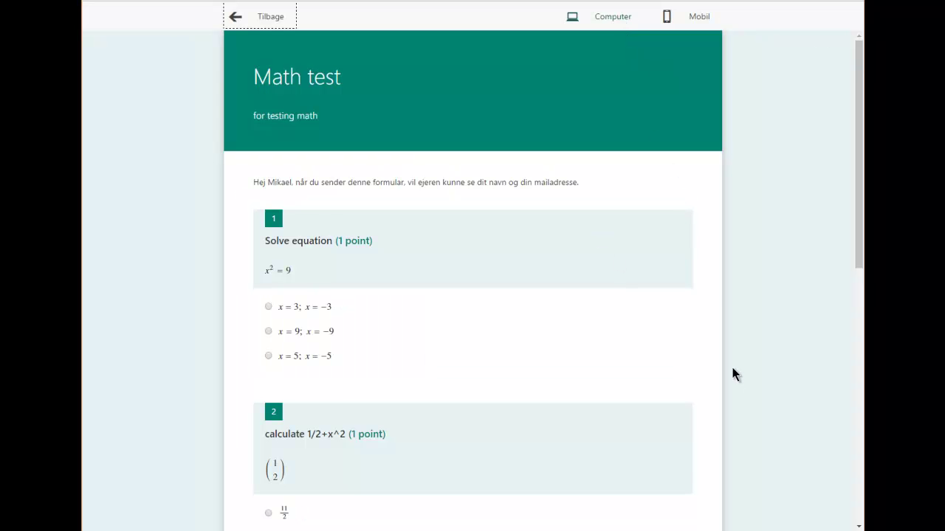
scroll(732, 367, "down", 5)
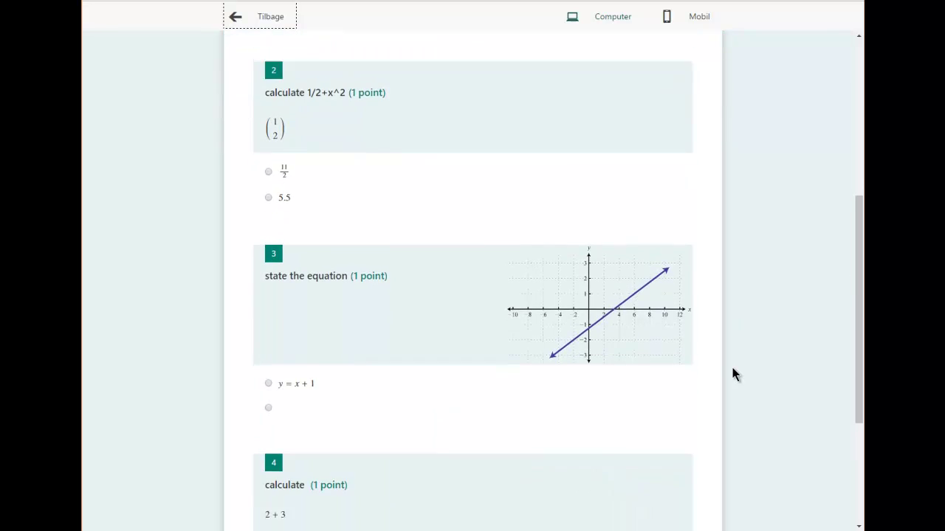
scroll(732, 367, "down", 3)
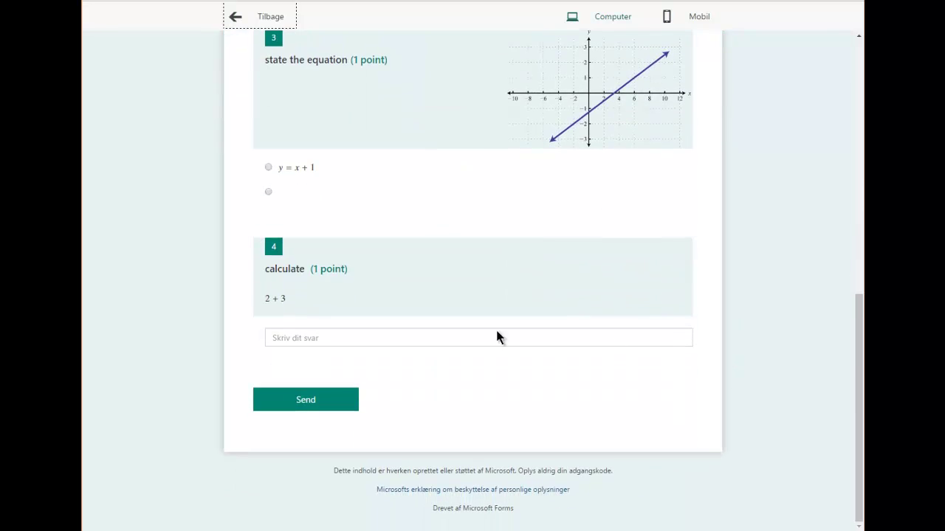
left_click(417, 332)
type("5")
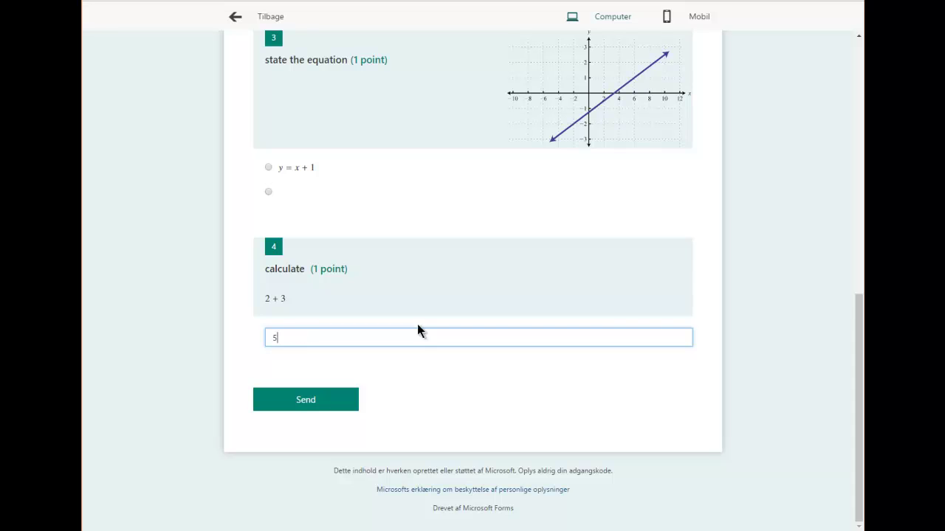
Choose y=x+1 for question 3, 11/2 for question 2 and x=3; x=-3 for question 1, and submit the quiz
left_click(267, 168)
scroll(379, 228, "up", 2)
scroll(379, 228, "up", 1)
left_click(269, 190)
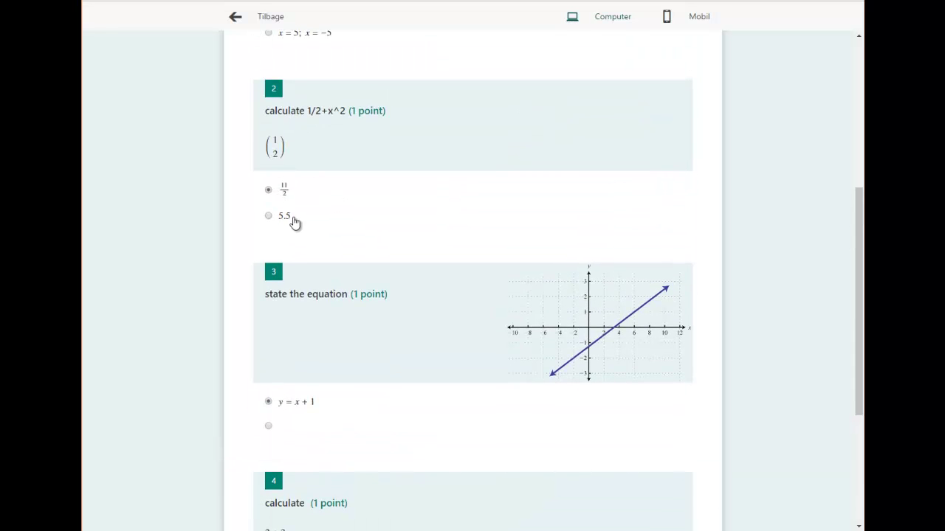
scroll(291, 217, "up", 3)
left_click(269, 216)
scroll(390, 256, "up", 1)
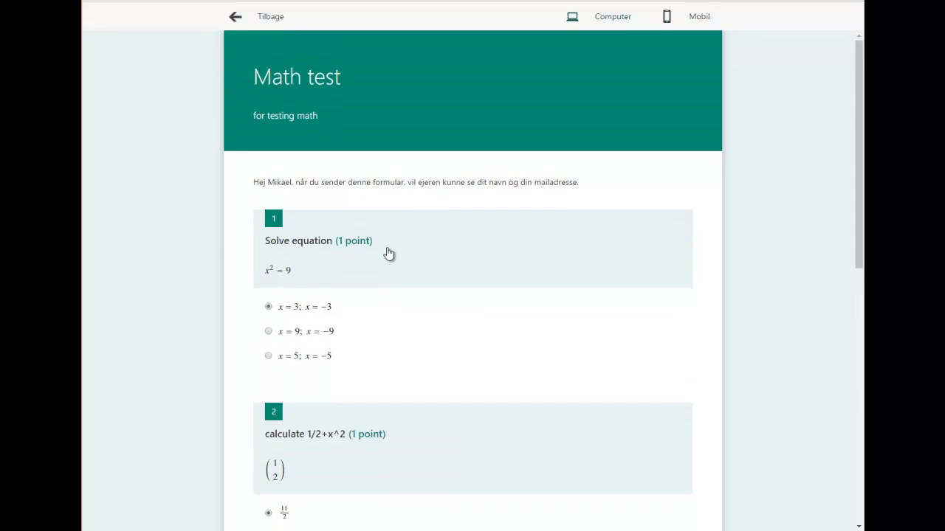
scroll(389, 256, "down", 7)
left_click(324, 411)
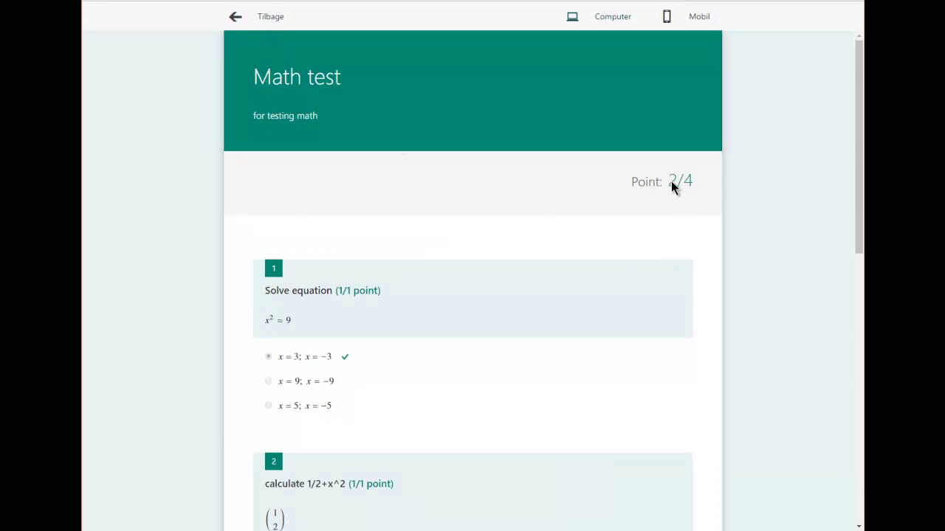
Return from the preview and examine the response summary and answer charts for all four questions
left_click(234, 16)
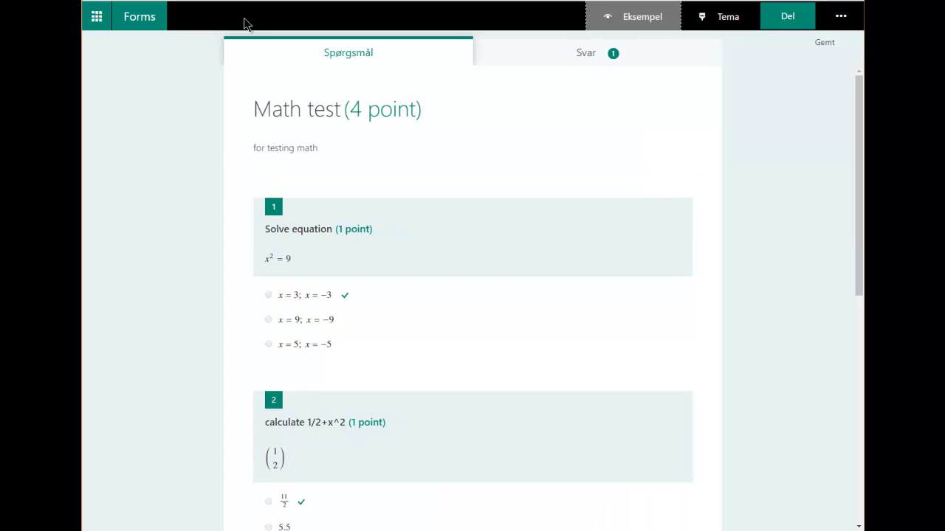
left_click(595, 60)
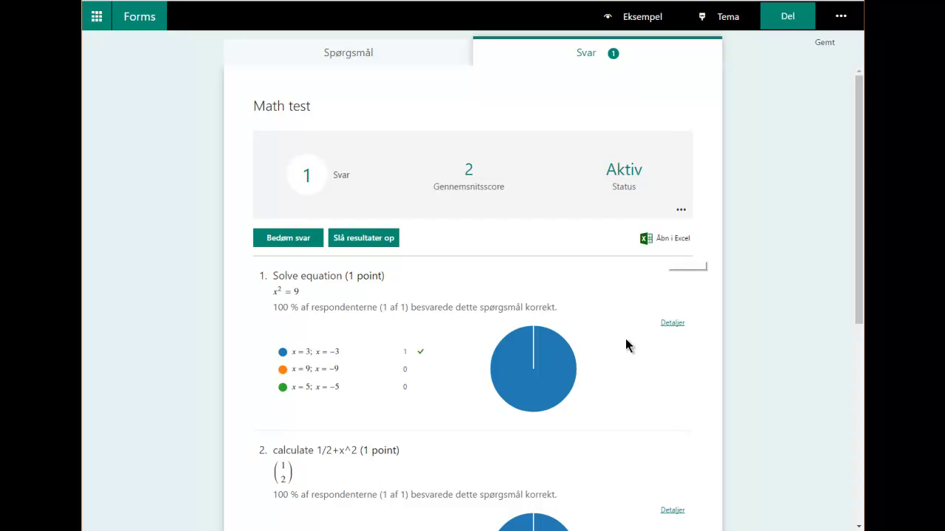
scroll(625, 339, "down", 3)
scroll(625, 340, "down", 2)
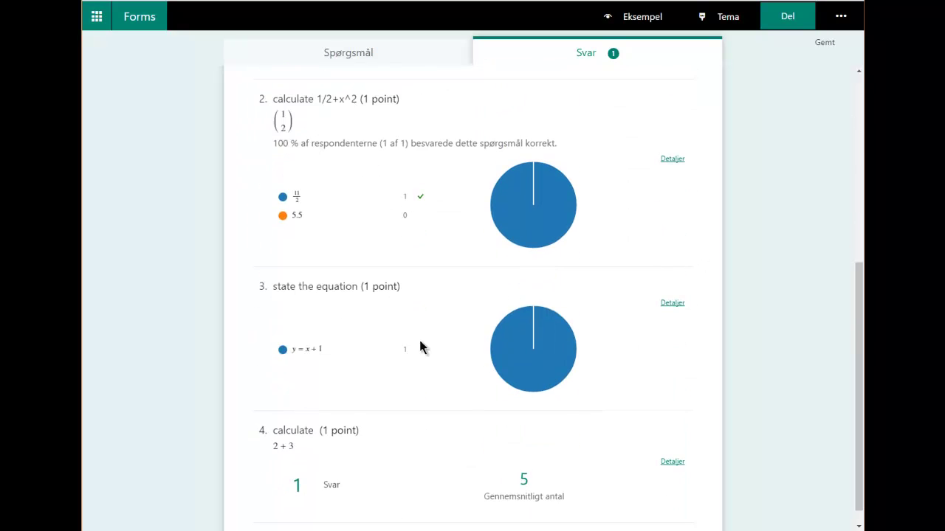
scroll(480, 343, "down", 1)
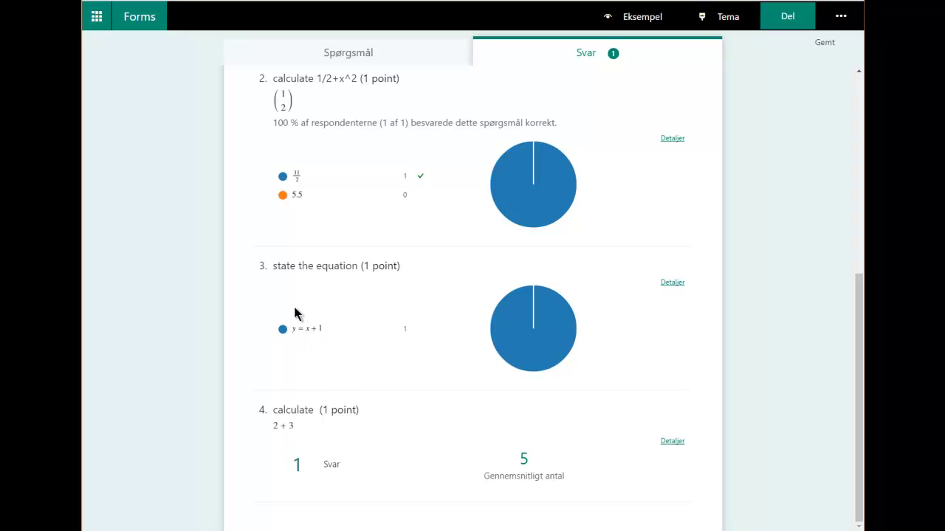
scroll(558, 231, "up", 4)
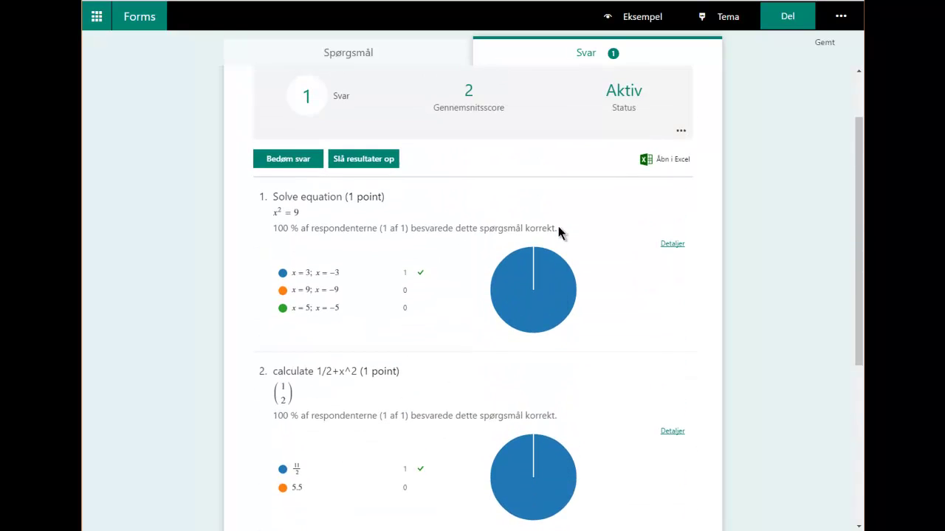
scroll(557, 227, "up", 1)
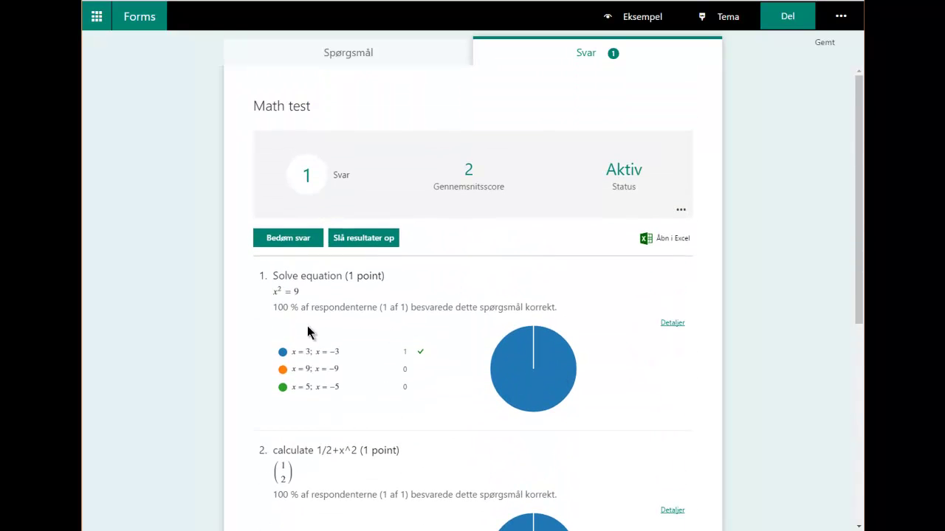
Open the answer review and grade question 4 with 1 point and the feedback comment "very good"
left_click(294, 242)
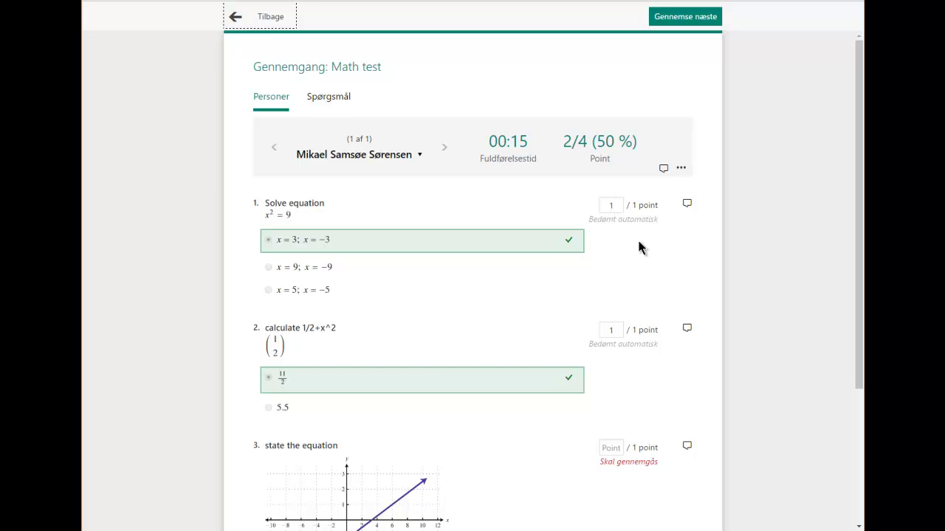
scroll(639, 248, "down", 3)
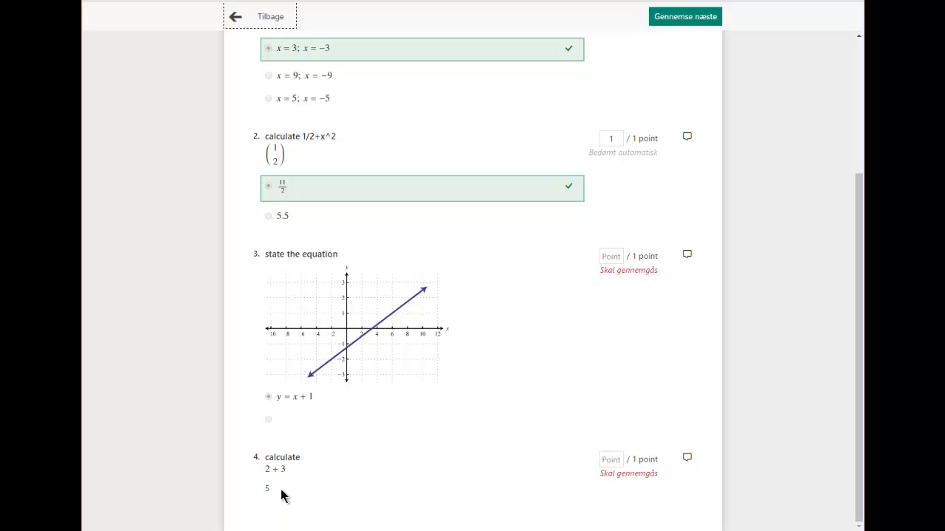
left_click(606, 463)
type("1")
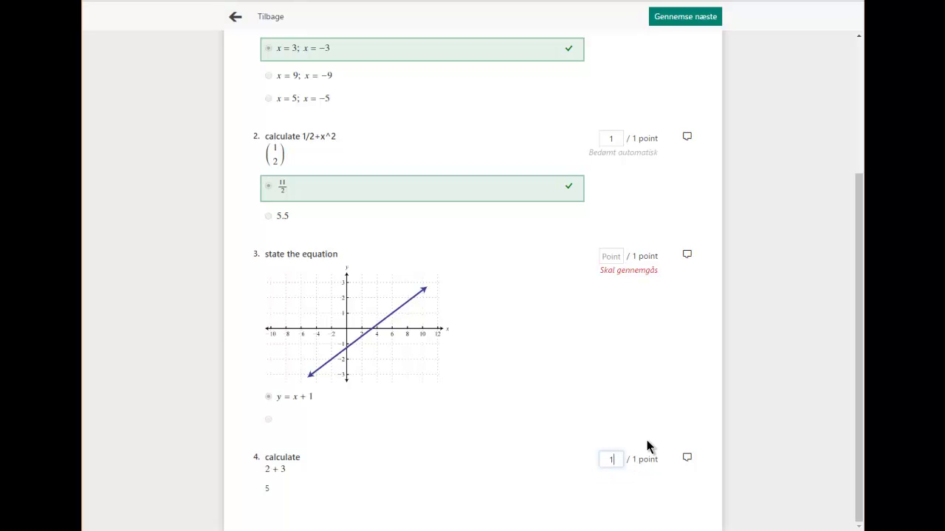
left_click(686, 459)
type("very good")
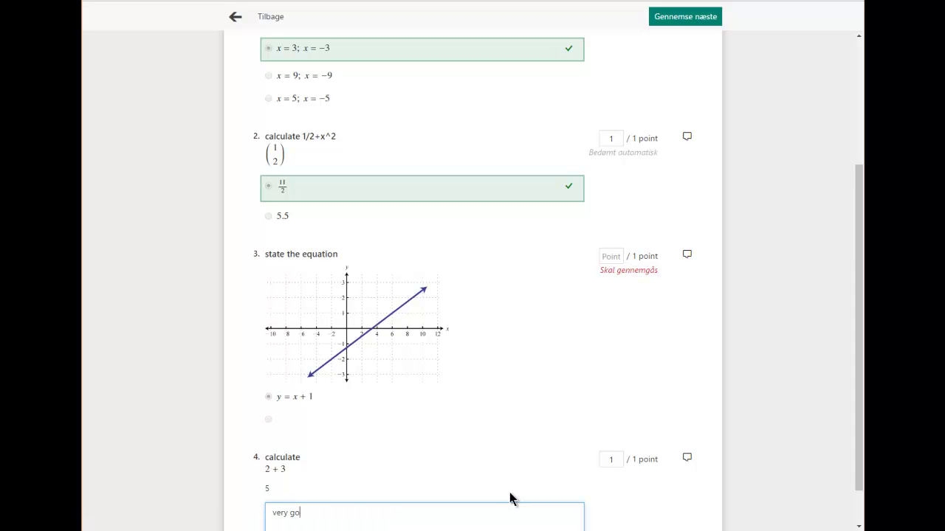
left_click(680, 373)
scroll(680, 373, "down", 1)
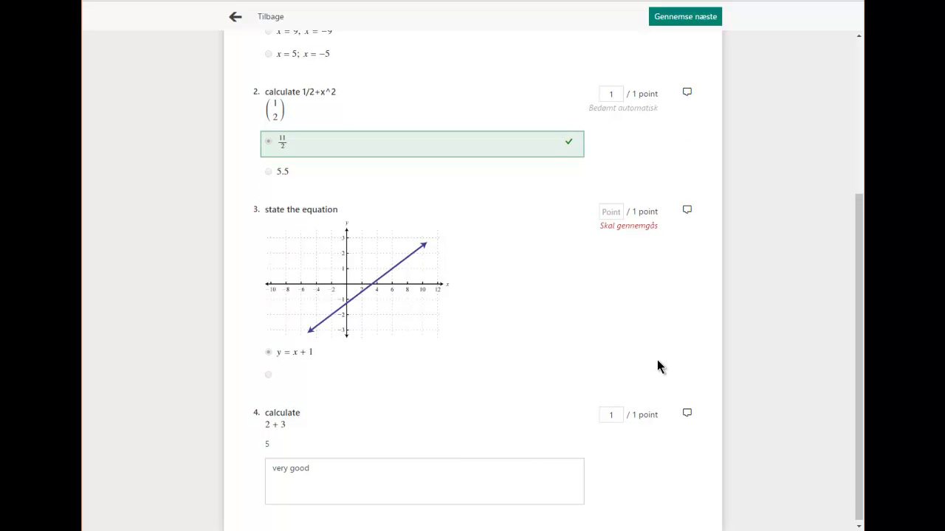
Review the answers question by question from question 1 to 4, and return to the response overview
scroll(659, 367, "up", 3)
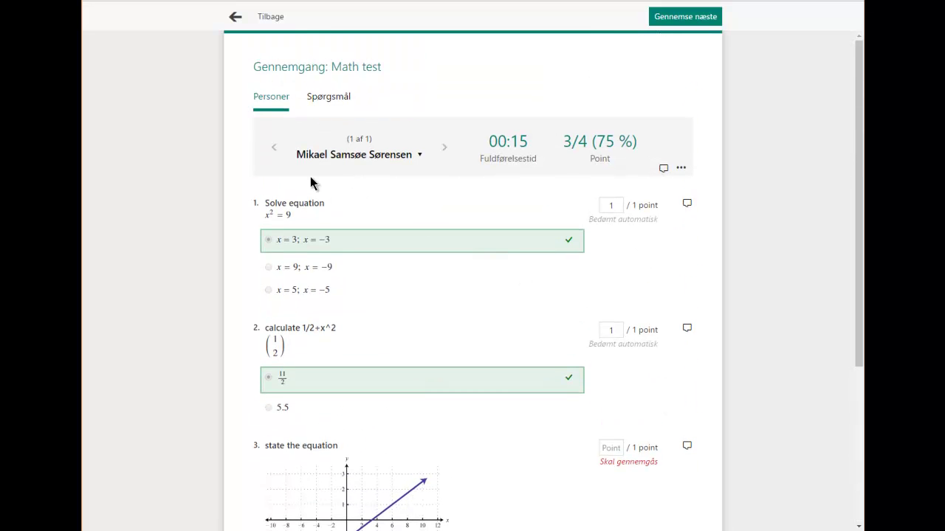
left_click(330, 103)
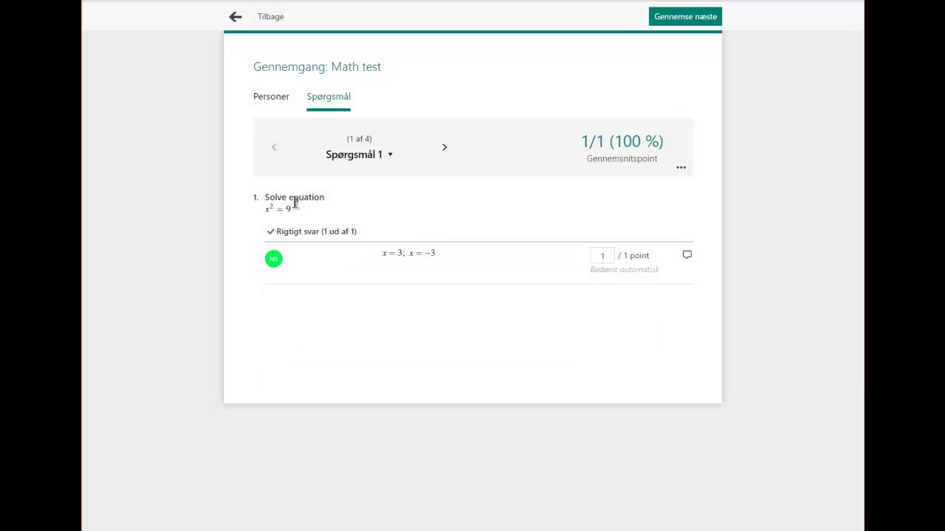
left_click(443, 150)
left_click(444, 150)
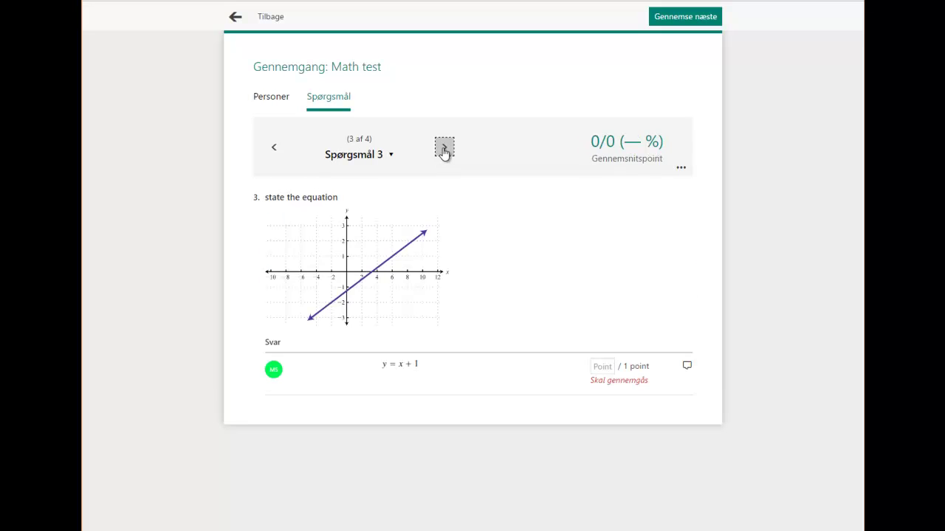
left_click(444, 150)
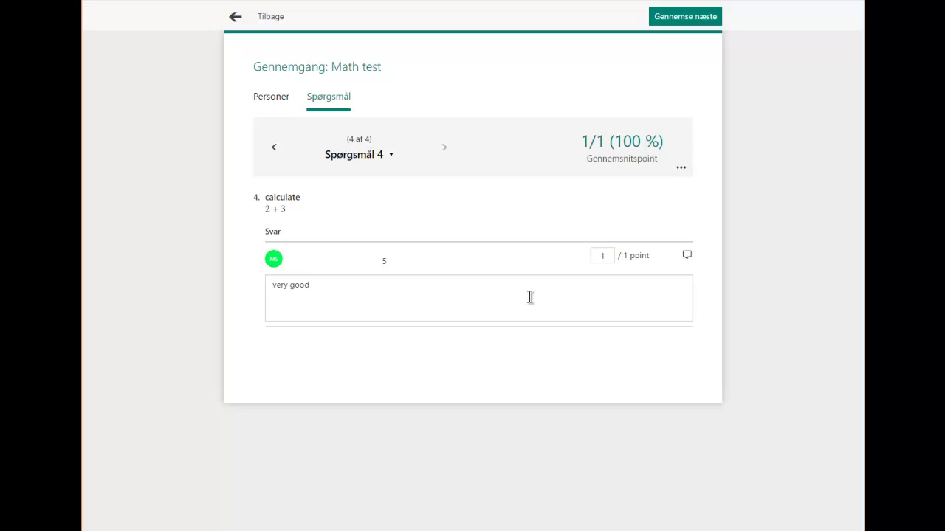
left_click(234, 20)
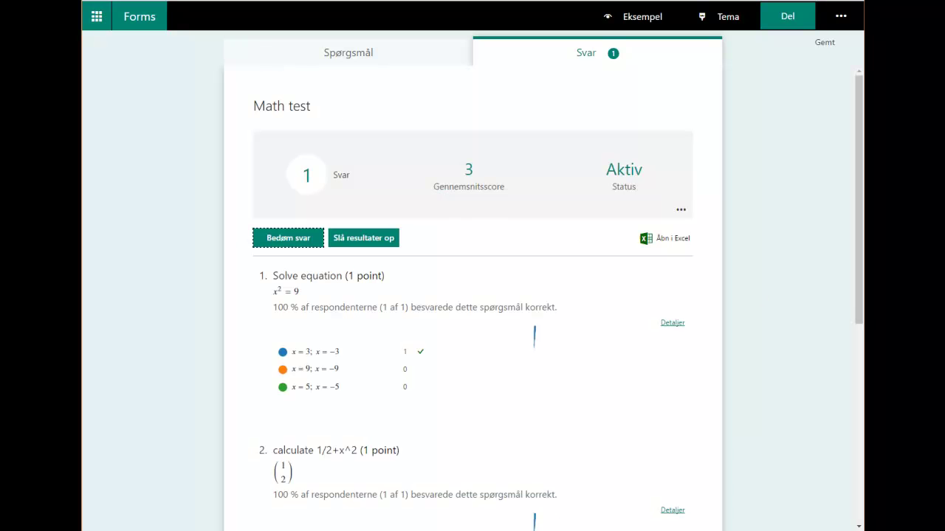
Change the form settings so that anyone with the link can respond (Alle med linket kan svare)
left_click(842, 19)
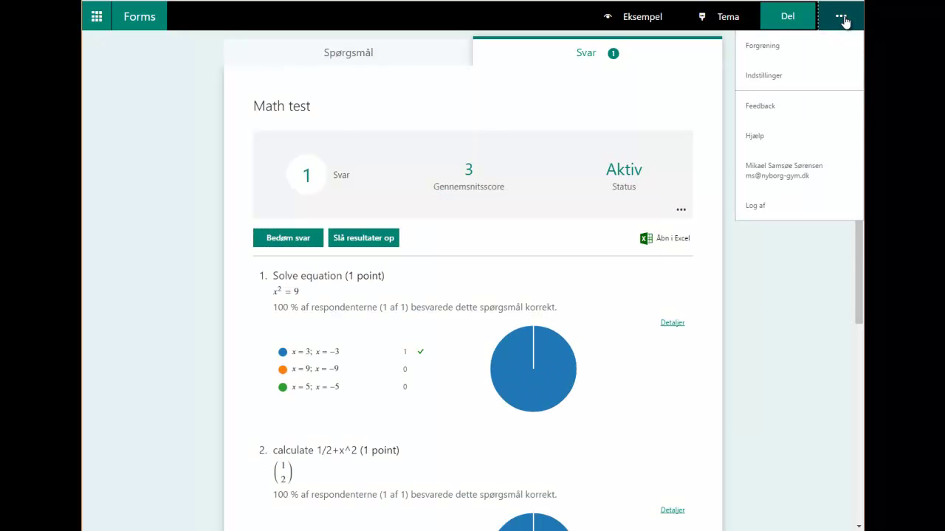
left_click(784, 76)
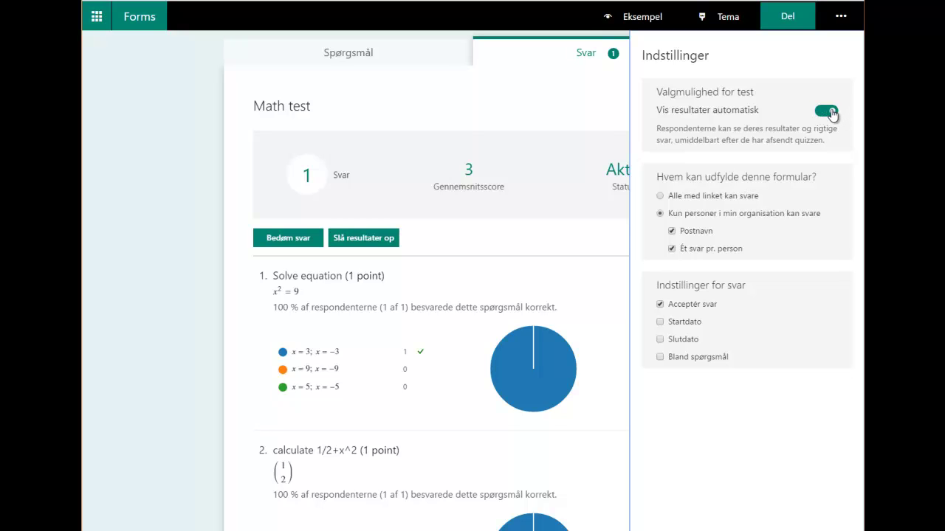
left_click(660, 196)
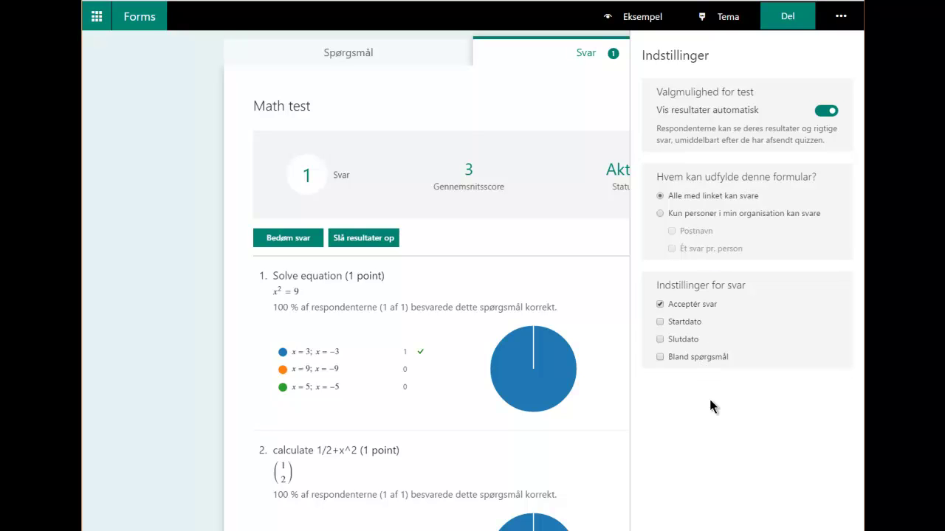
left_click(613, 106)
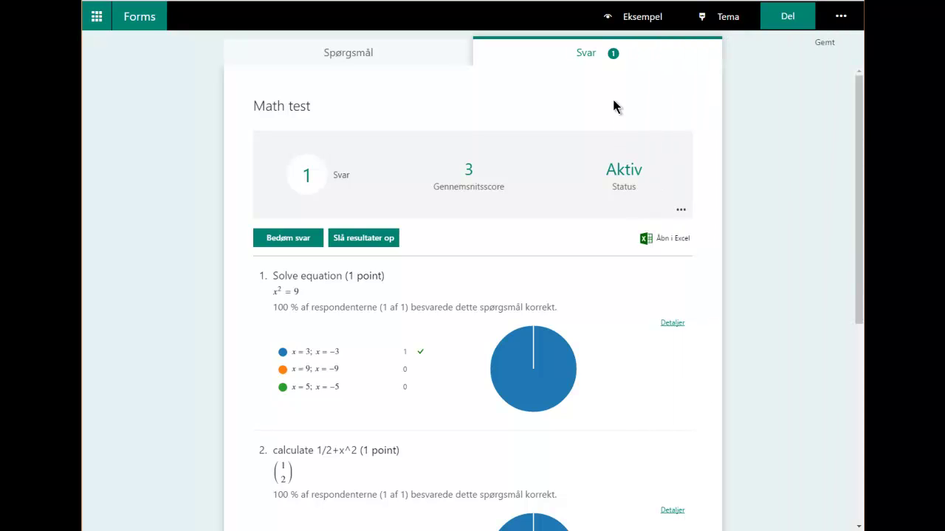
Open the sharing options and copy the quiz's response link
left_click(778, 22)
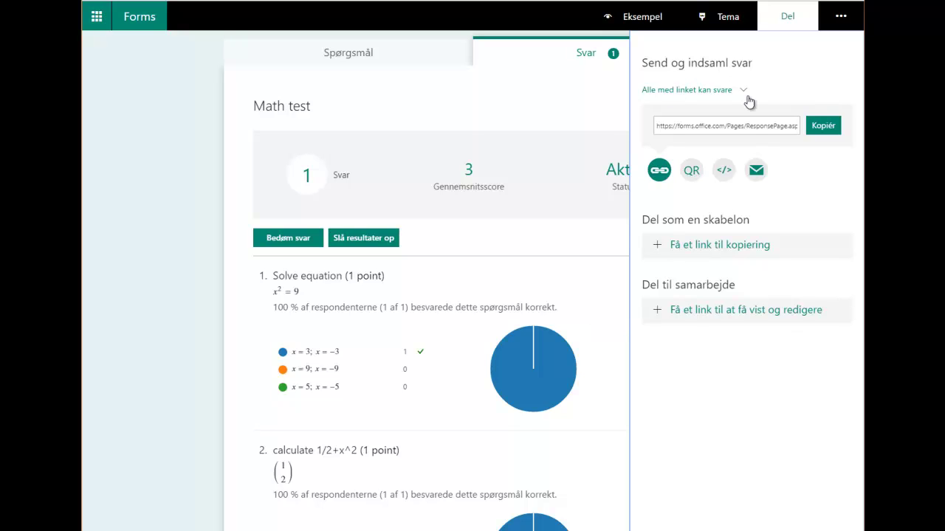
left_click(750, 129)
left_click(822, 126)
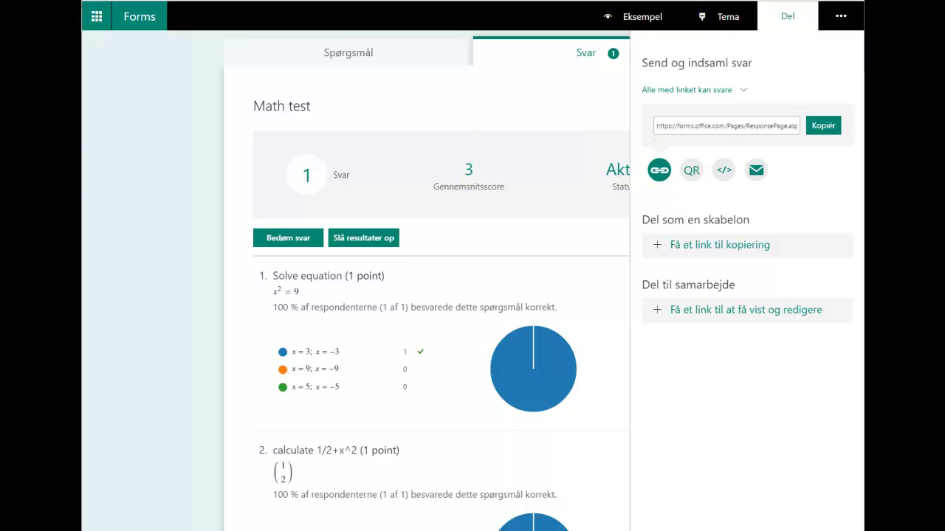
Create a new OneNote quick note, widen its window, and paste the quiz link to embed the form on the page
key("super+n")
left_click_drag(721, 9, 513, 8)
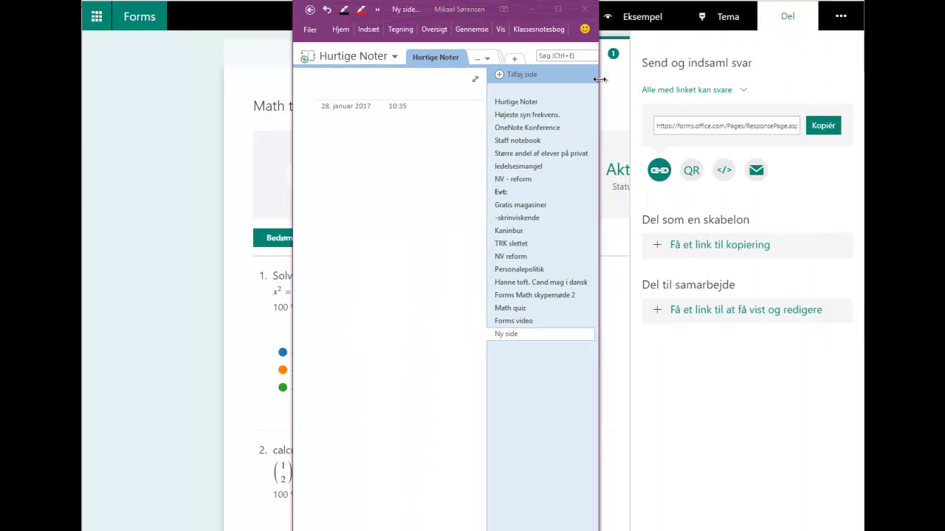
left_click_drag(599, 79, 864, 79)
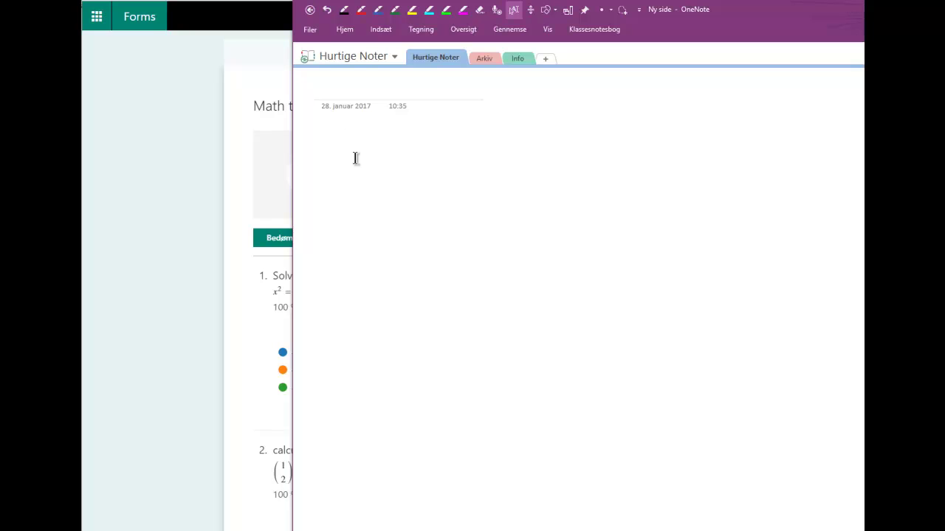
key("ctrl+v")
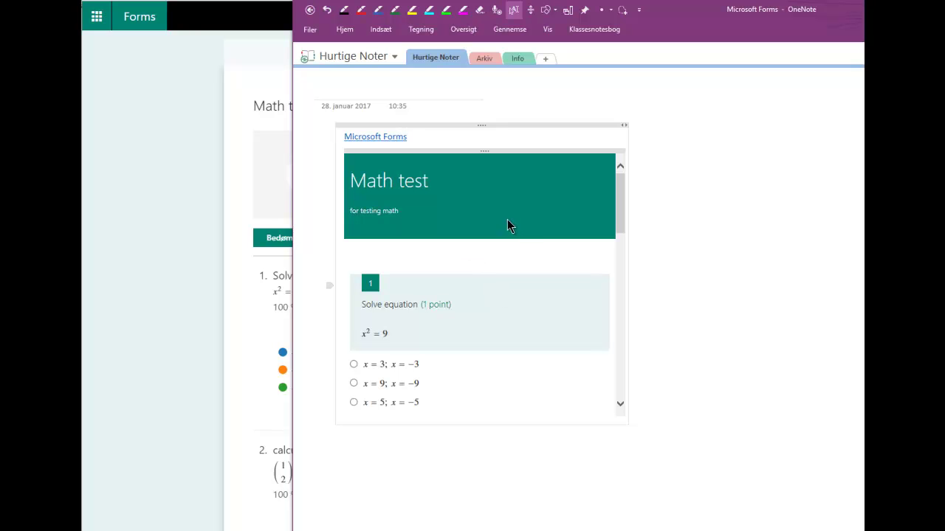
scroll(537, 213, "down", 10)
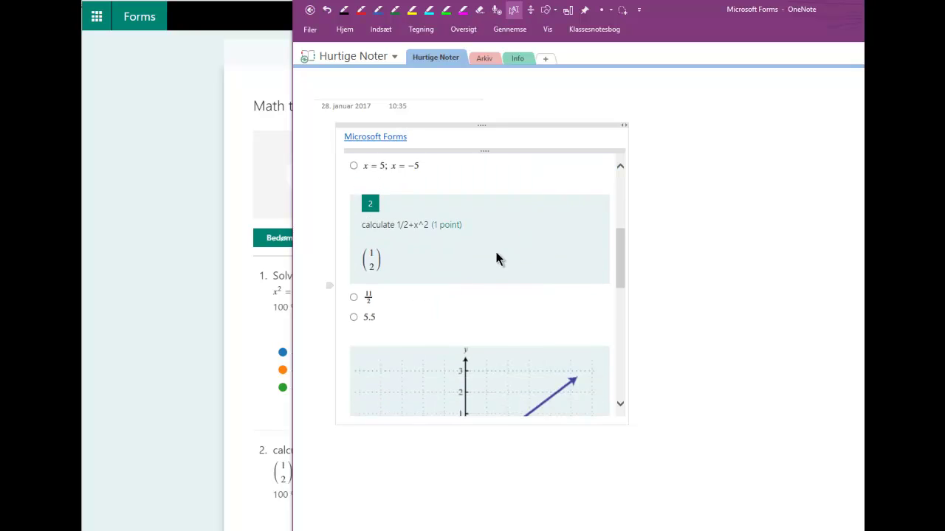
scroll(549, 286, "down", 5)
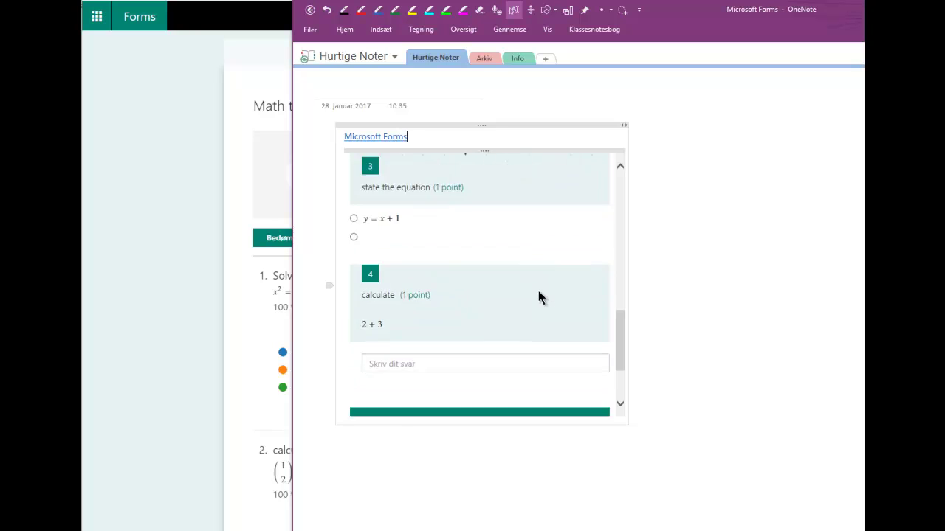
scroll(538, 292, "up", 12)
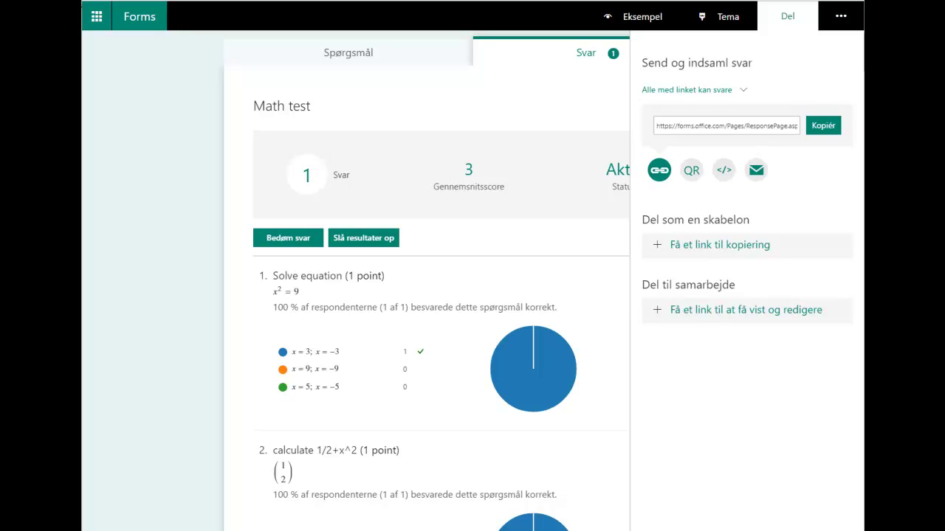
Close the sharing options, return to the quiz's questions and add a fifth, multiple-choice question at the end
left_click(516, 117)
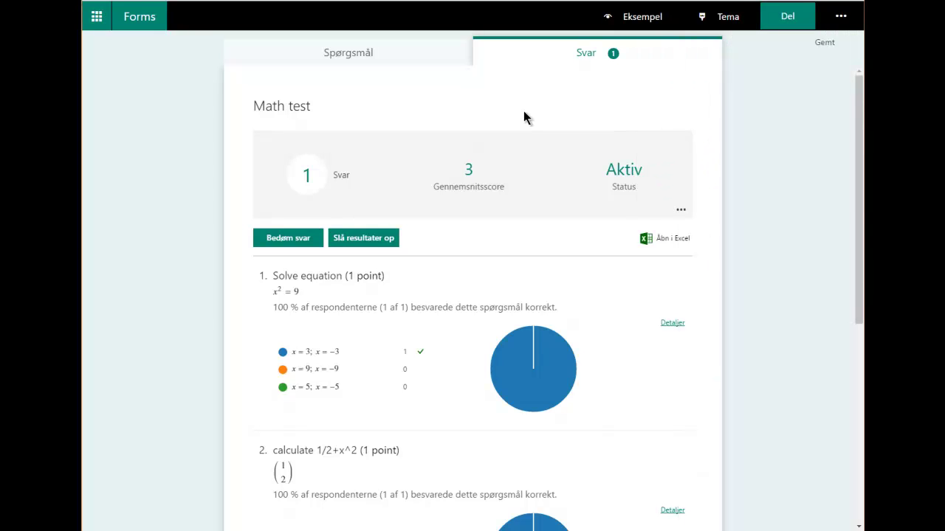
left_click(411, 57)
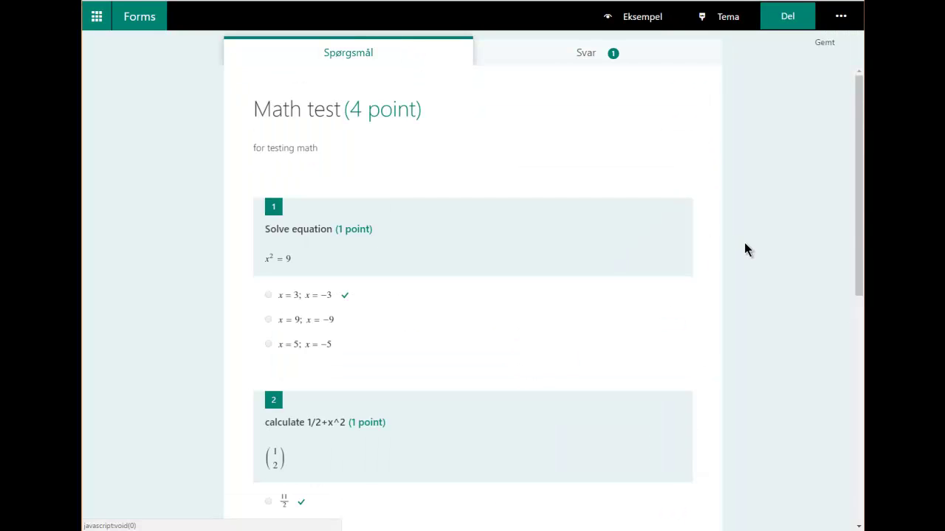
scroll(744, 248, "down", 5)
scroll(744, 243, "down", 2)
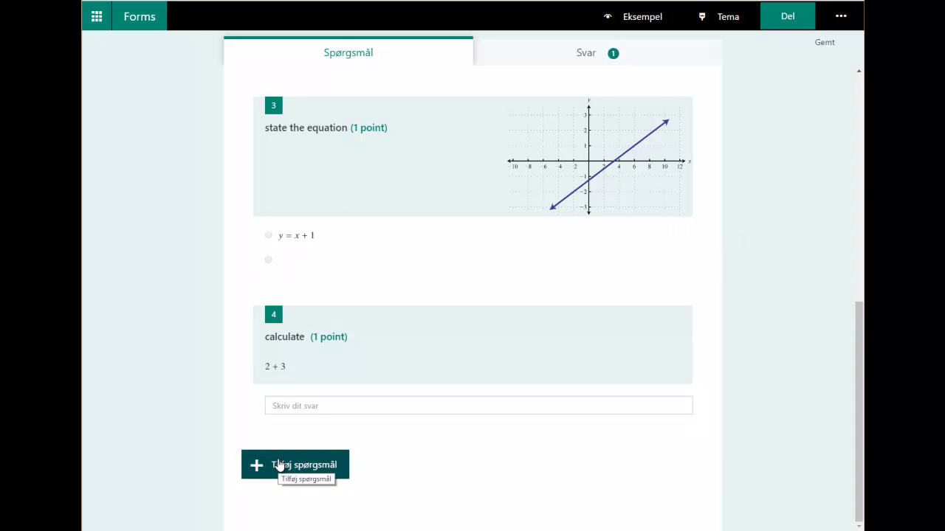
left_click(279, 465)
left_click(307, 468)
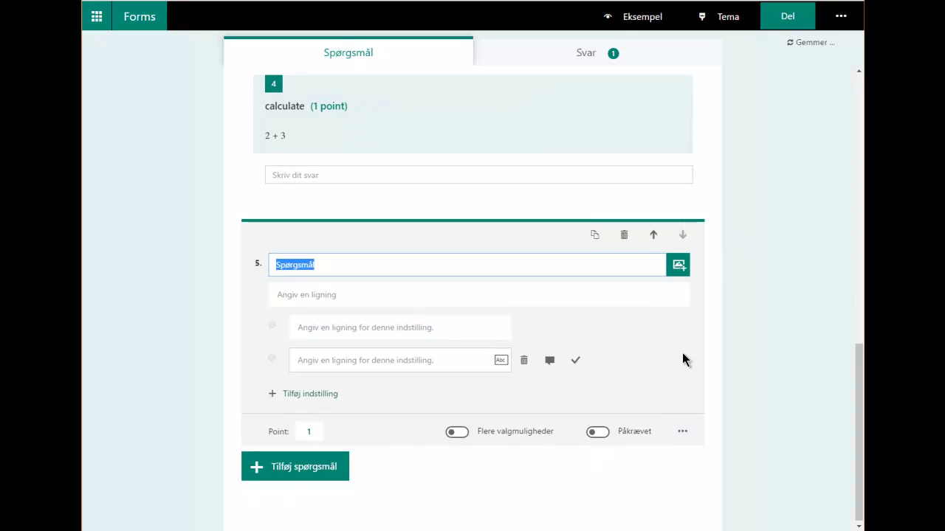
Enter \int_0^2 x^2 dx as question 5's equation and add the suggested result 8/3 as an answer option
left_click(430, 299)
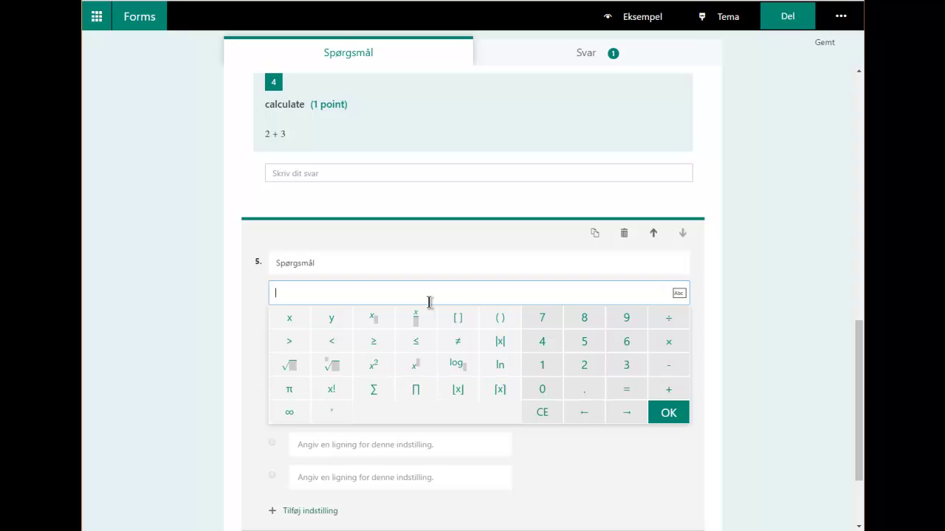
left_click(679, 293)
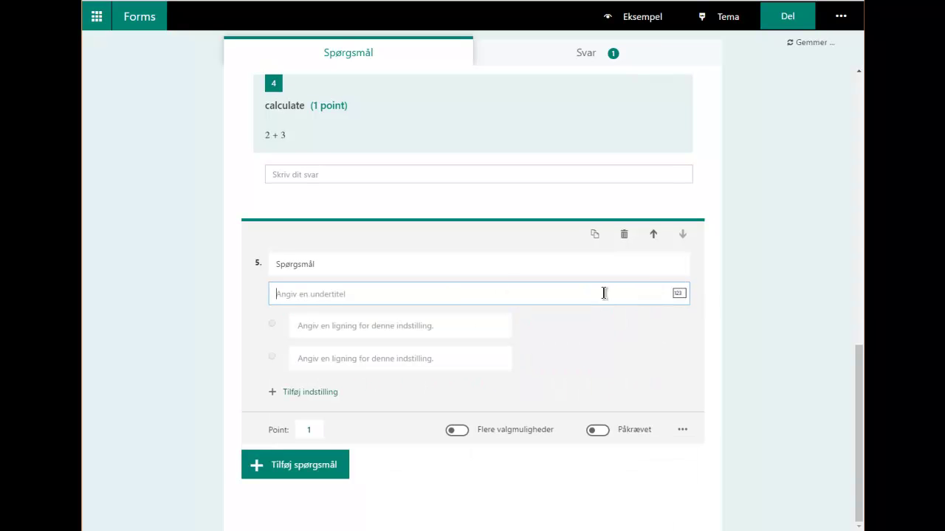
left_click(677, 293)
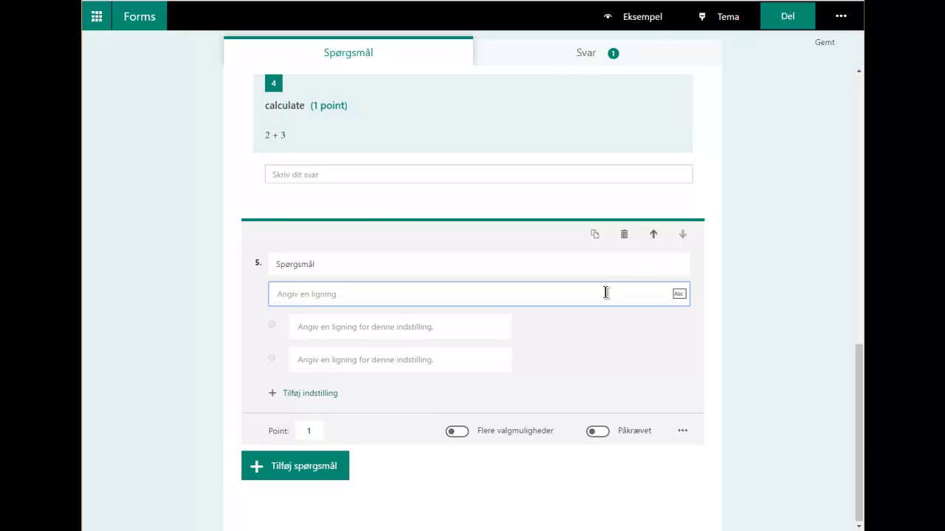
left_click(681, 294)
type("\\int")
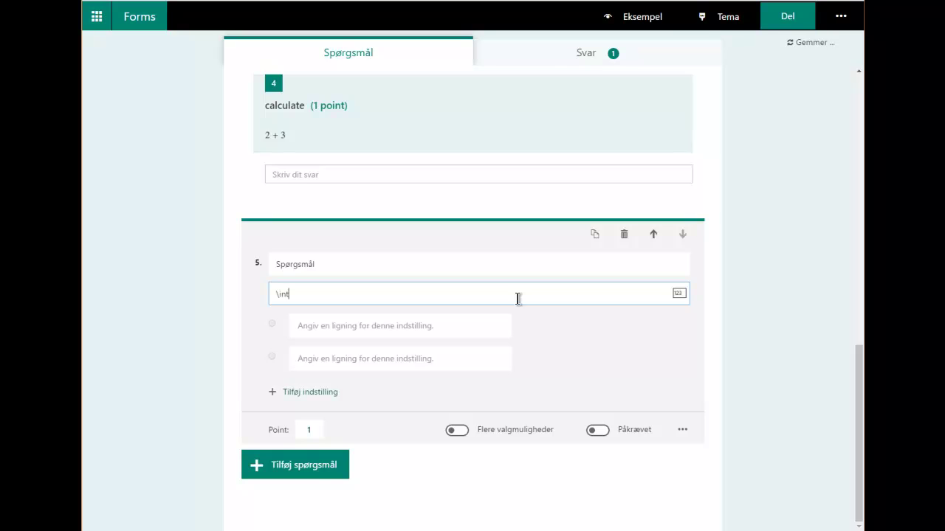
type("_0^2 x^2 dx")
left_click(679, 296)
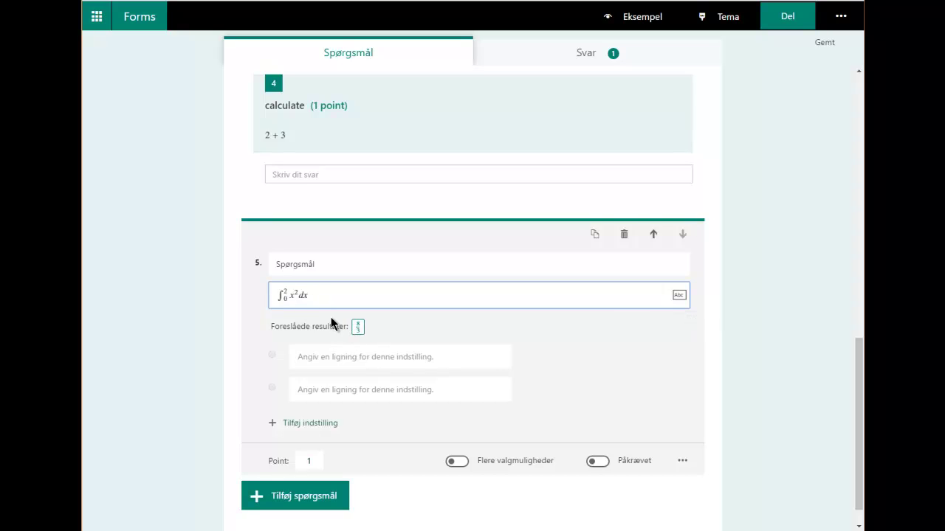
left_click(356, 330)
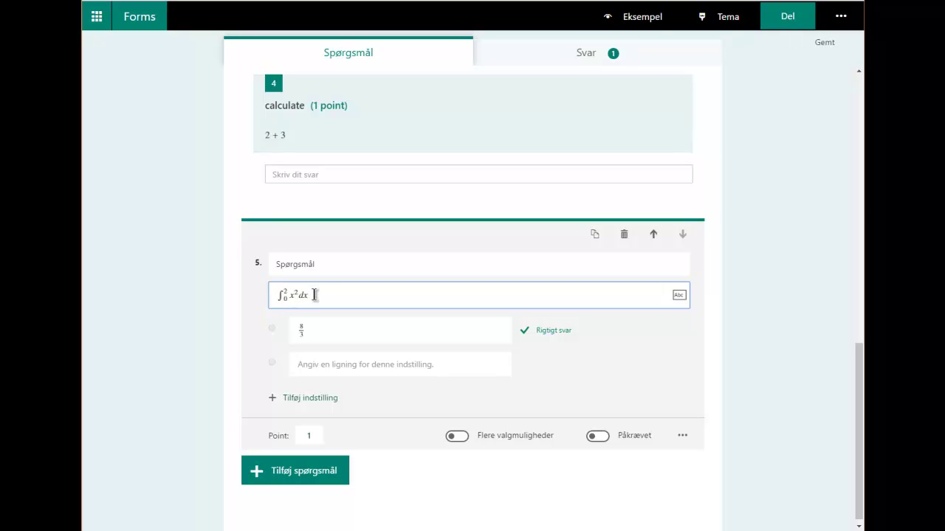
Remove the integral's limits so the equation reads \int x^2dx, and add the suggested result x^3/3 + C as an answer option
mouse_move(320, 328)
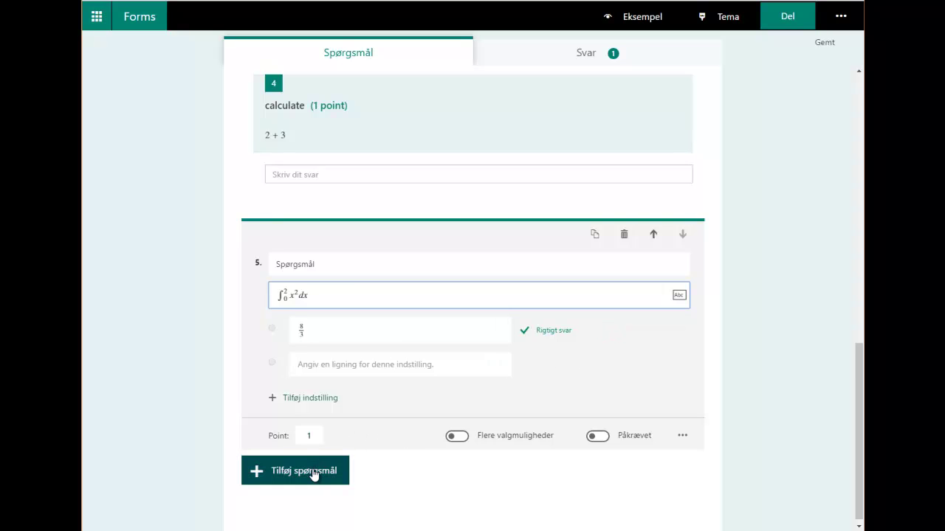
left_click(332, 293)
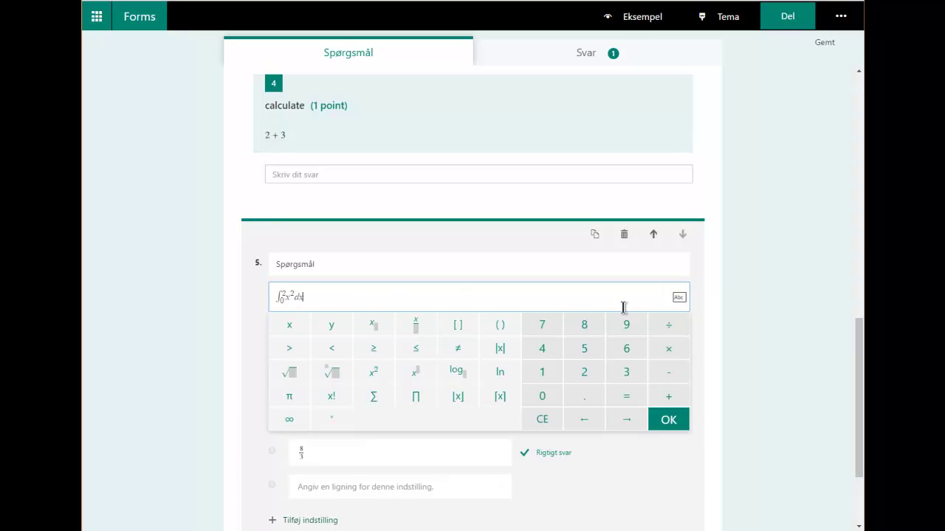
left_click(679, 298)
left_click(308, 297)
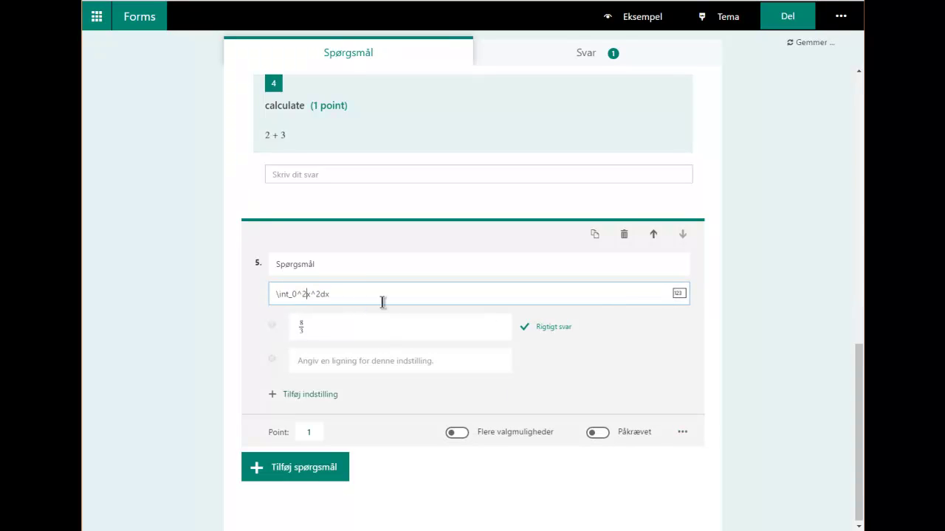
key("BackSpace")
key("BackSpace")
key("BackSpace")
key("BackSpace")
left_click(678, 295)
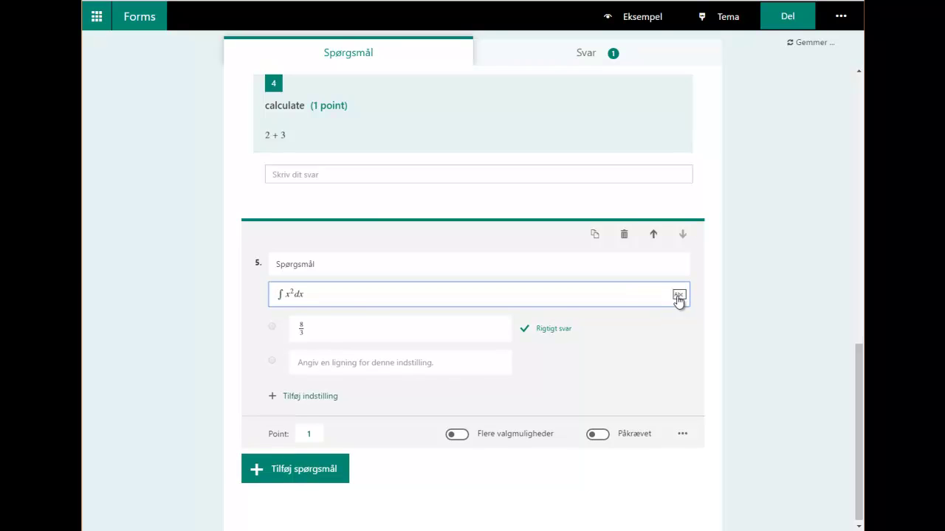
left_click(375, 322)
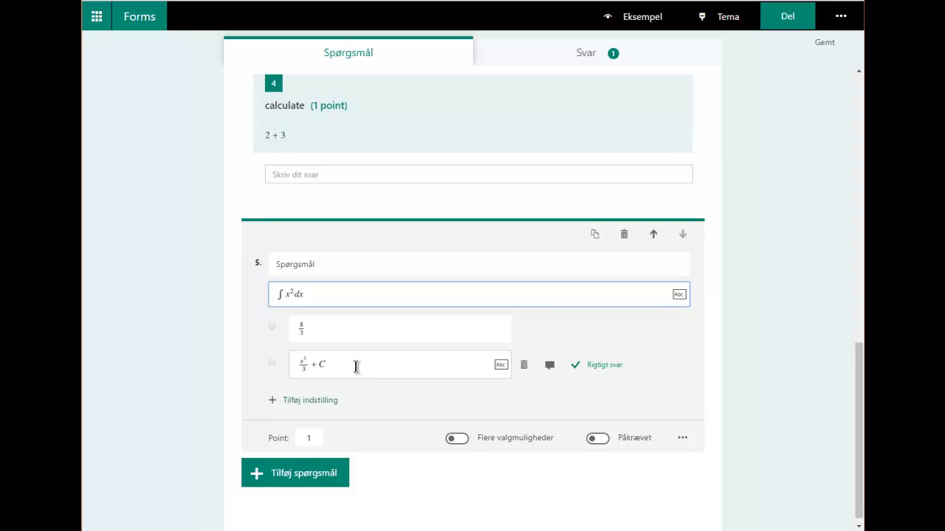
Replace question 5's equation with solve(x^2=9,x) and add the suggested result x = 3; x = −3 as an answer option
left_click(682, 295)
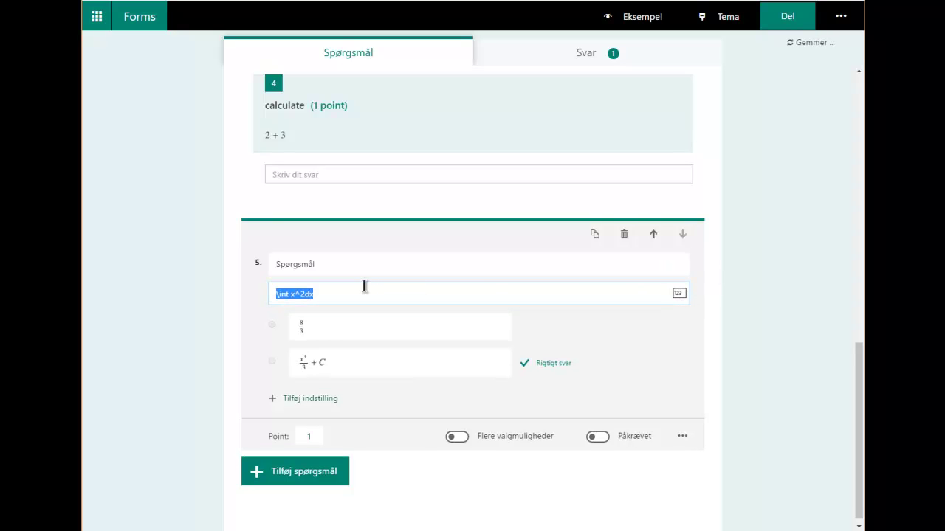
key("BackSpace")
type("solve(x^2,x)")
left_click(679, 294)
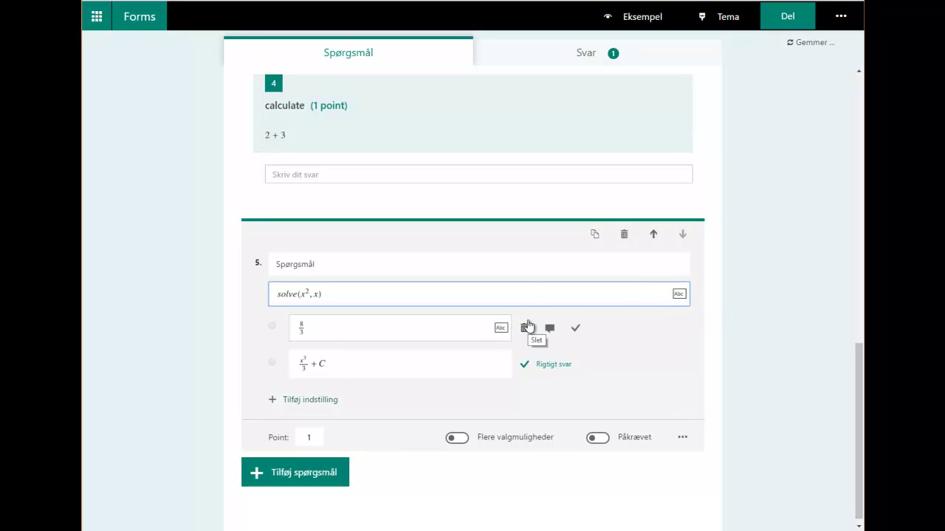
left_click(517, 294)
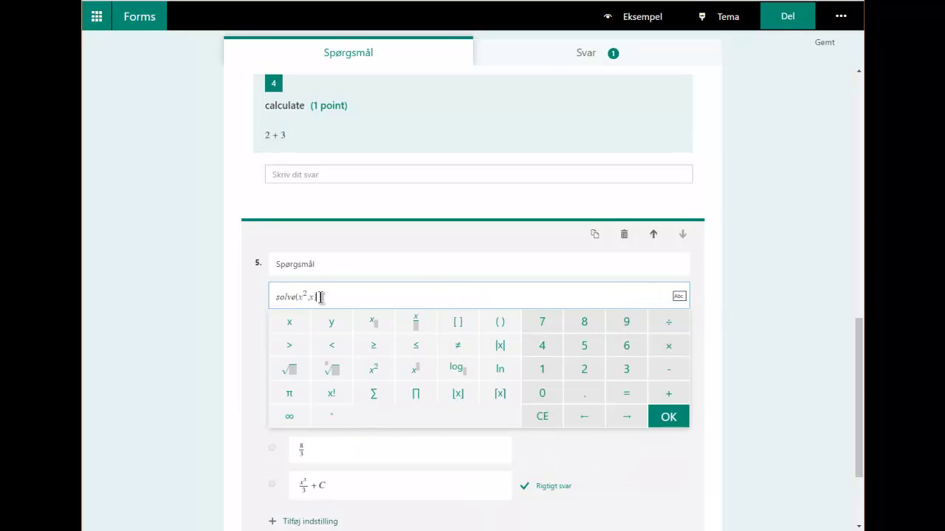
type("9")
left_click(618, 266)
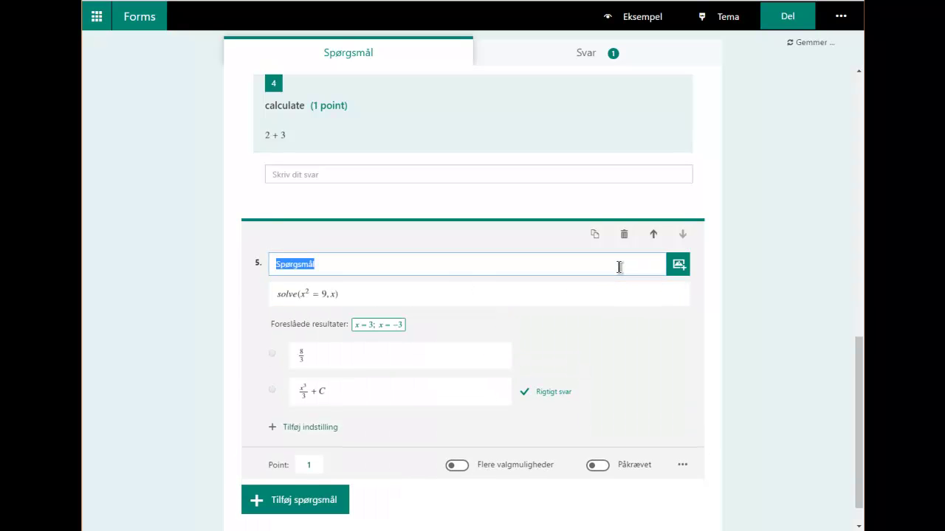
left_click(371, 333)
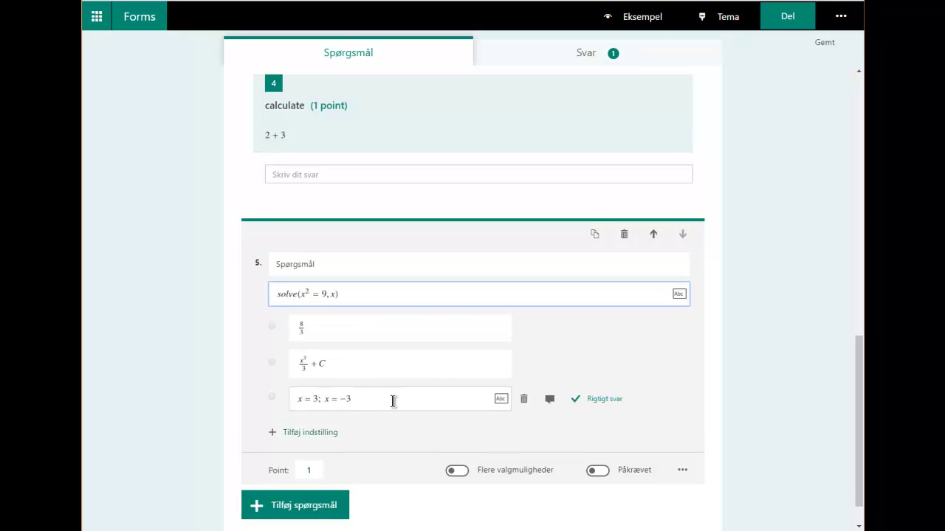
Rewrite the first argument of question 5's solve expression as the equation system {x+y=2,x-y=4}
left_click(401, 299)
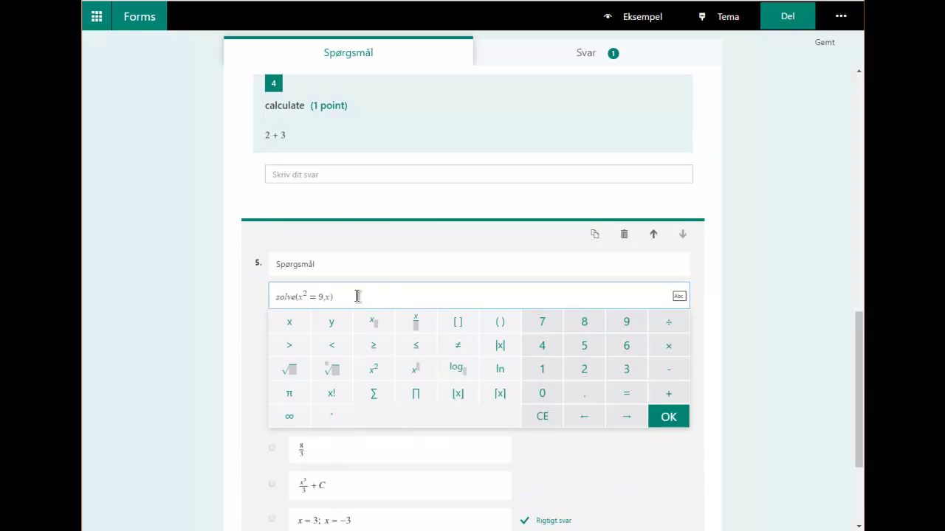
key("Left")
key("Left")
type("{")
key("Right")
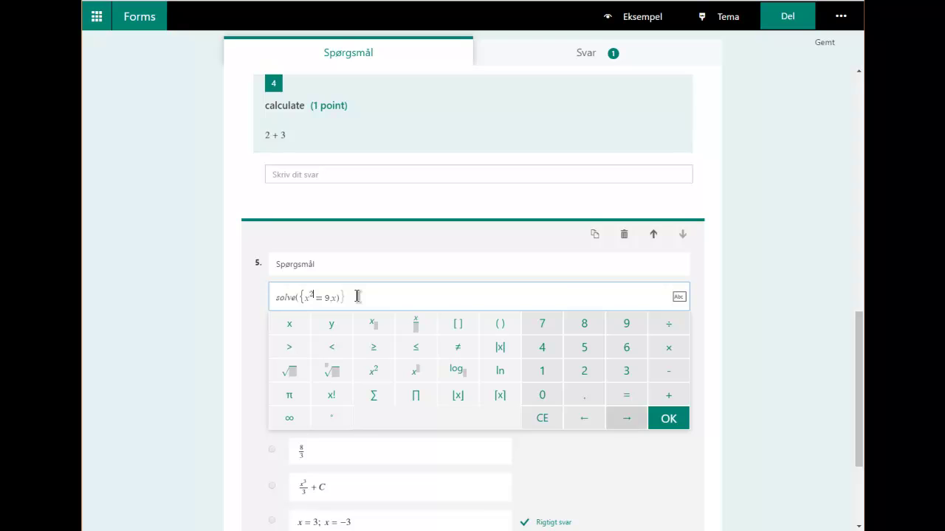
key("Left")
type("}")
key("Left")
key("BackSpace")
key("BackSpace")
key("BackSpace")
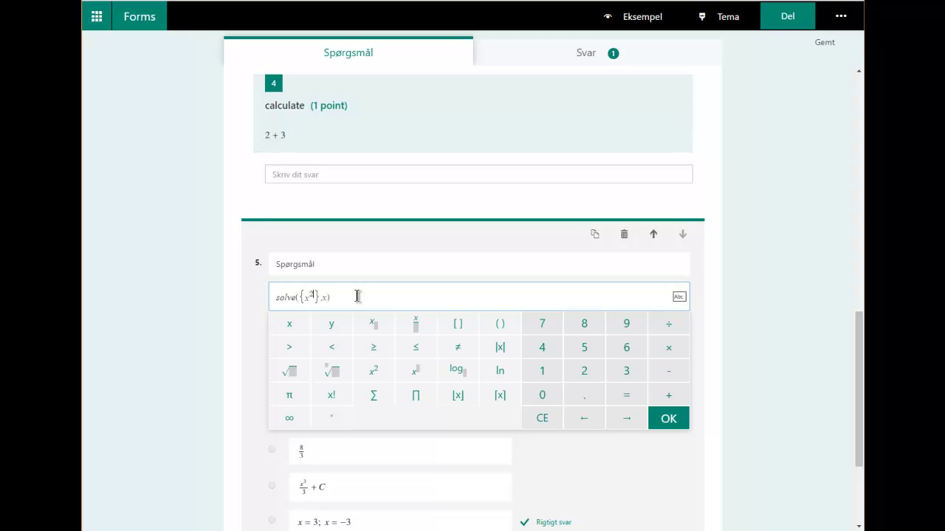
type("+y=2")
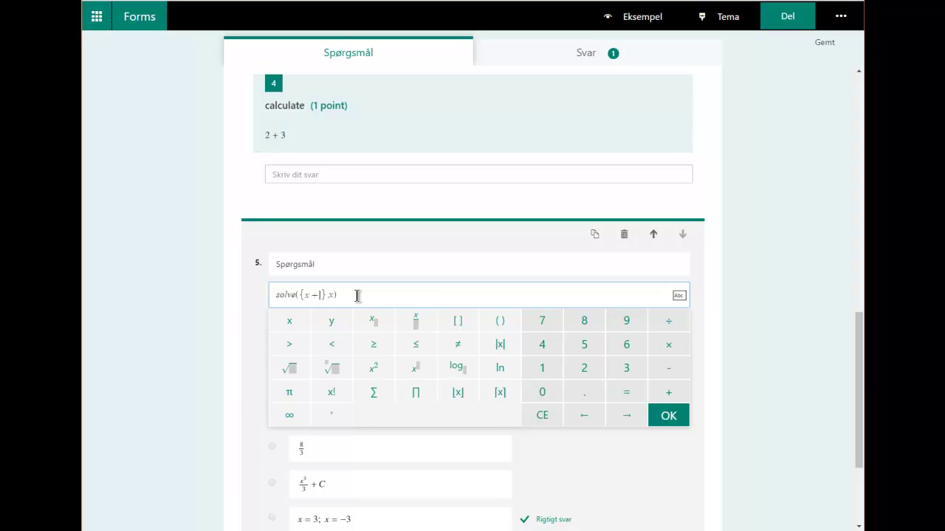
type(",x-y=4")
Set the solve expression's unknowns to {x,y} and add the suggested result x = 3, y = −1 as an answer option
key("Right")
key("Left")
type("{")
key("Right")
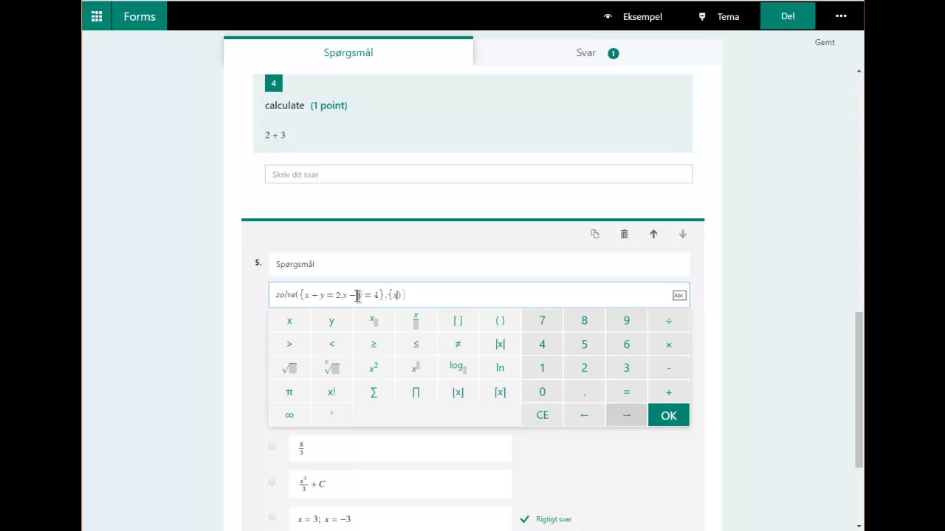
key("BackSpace")
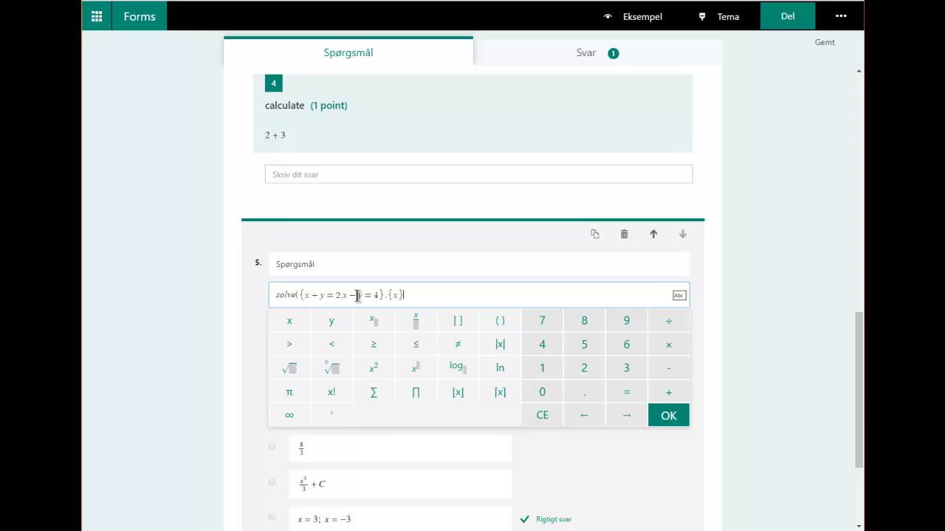
type(", ")
type("y")
key("Return")
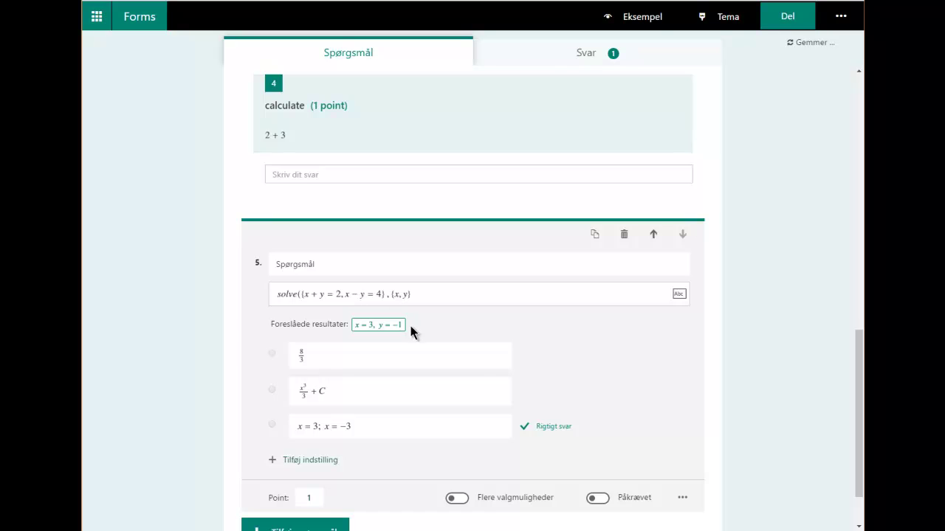
left_click(385, 332)
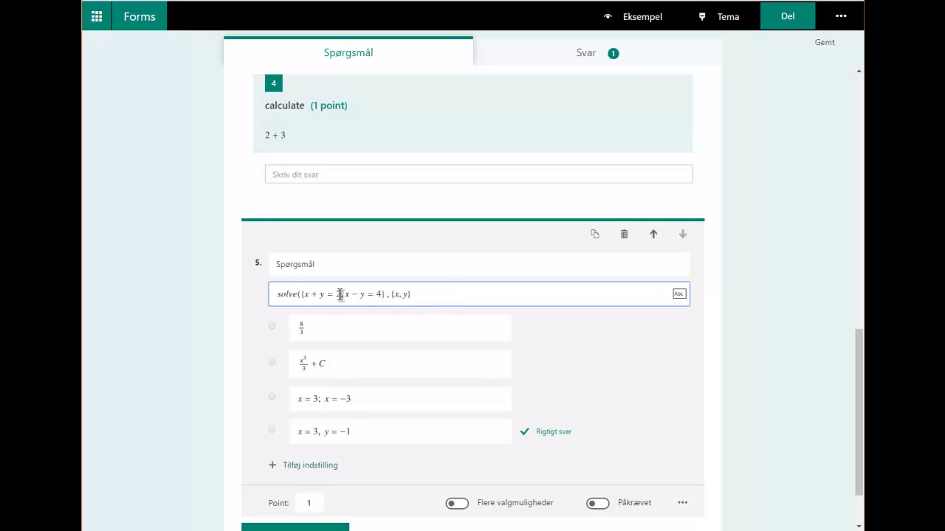
Replace question 5's equation with mean(2,5,7,9)
left_click(340, 294)
double_click(337, 296)
left_click_drag(337, 297, 242, 305)
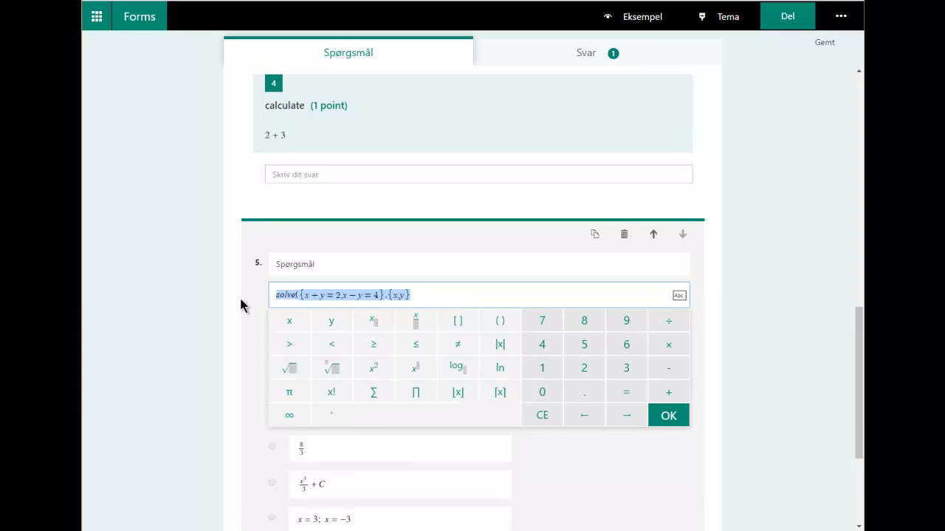
key("BackSpace")
type("mean(")
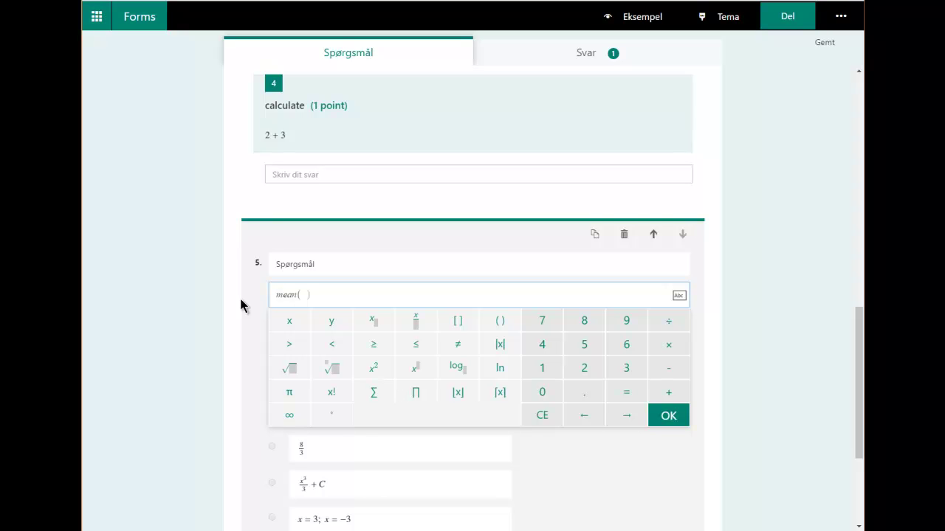
type("2")
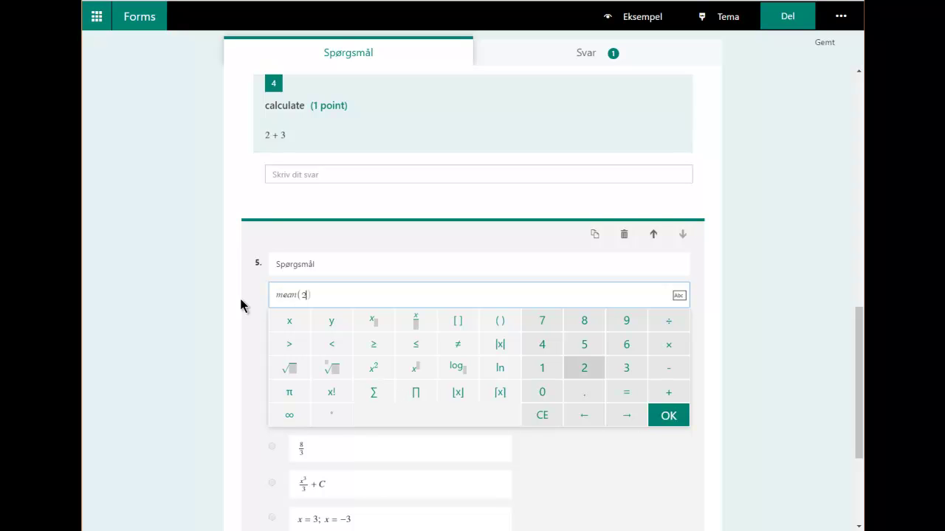
type(",5,7,9)")
key("Return")
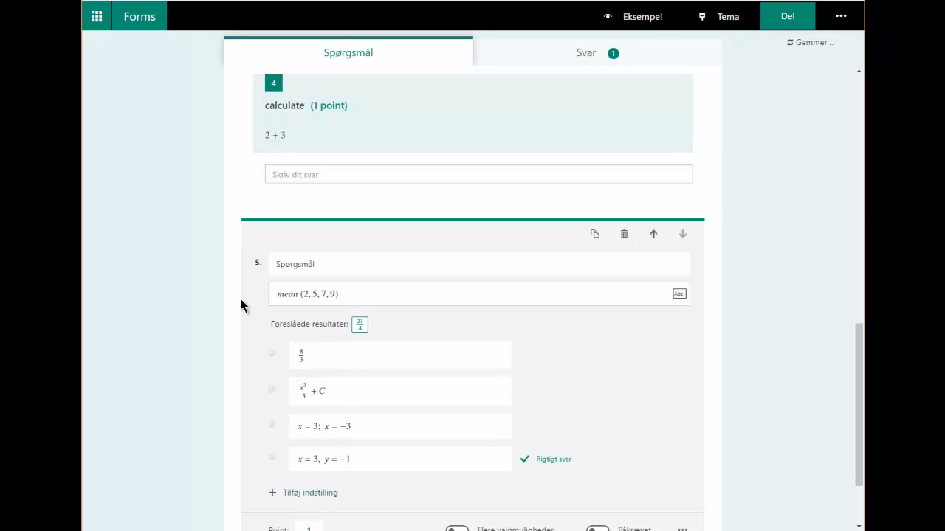
left_click(350, 296)
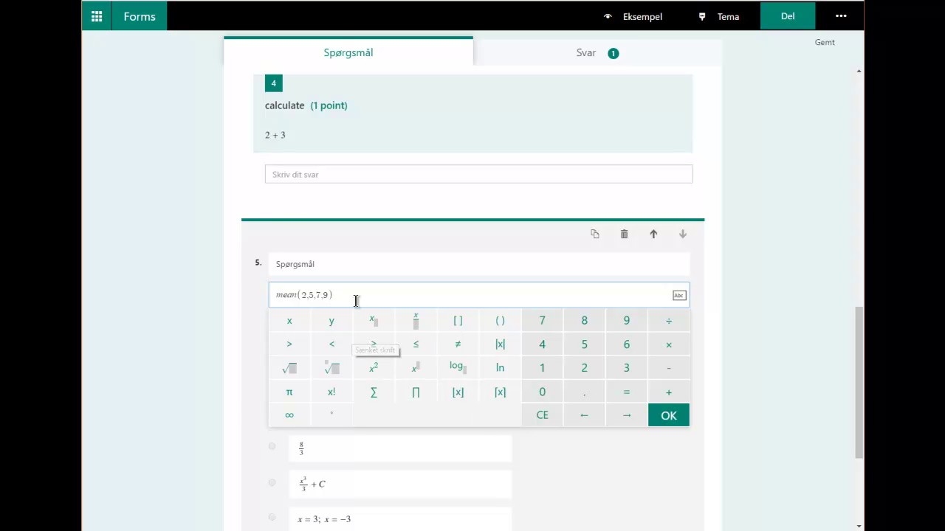
left_click(487, 264)
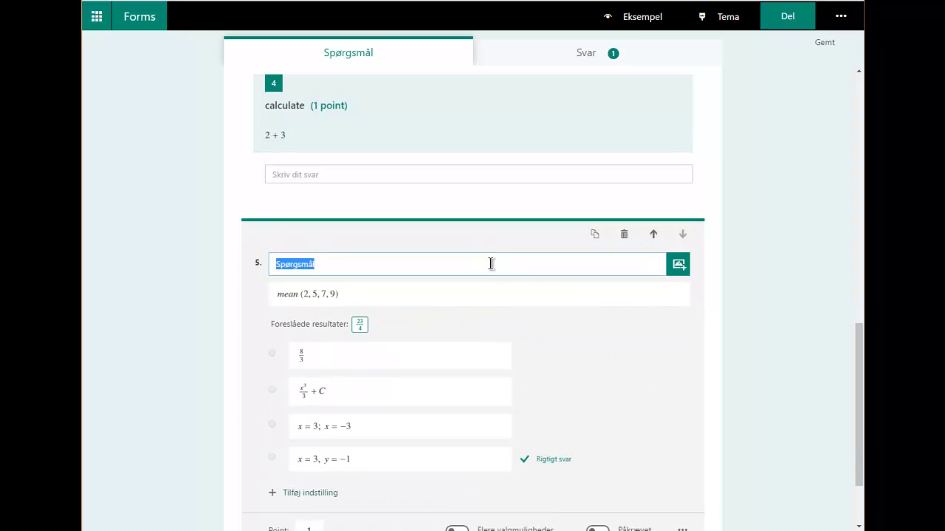
scroll(610, 354, "down", 2)
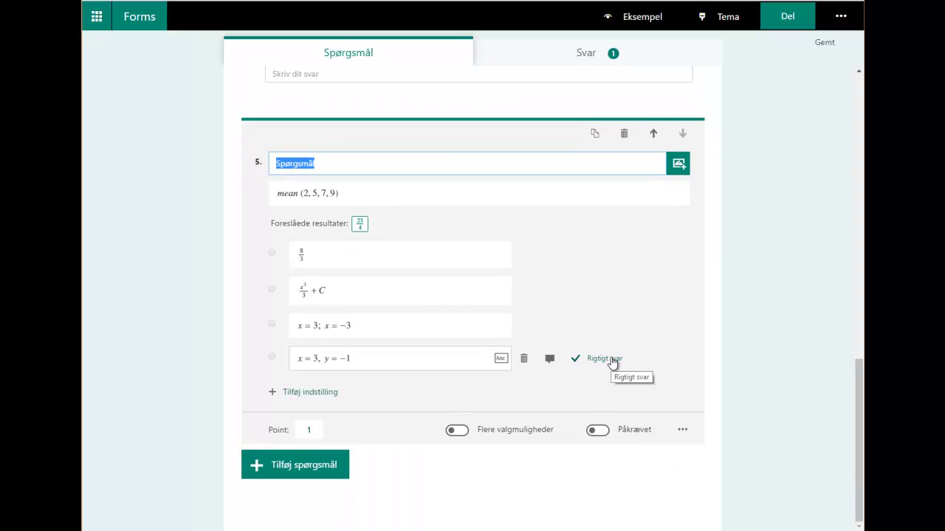
left_click(610, 360)
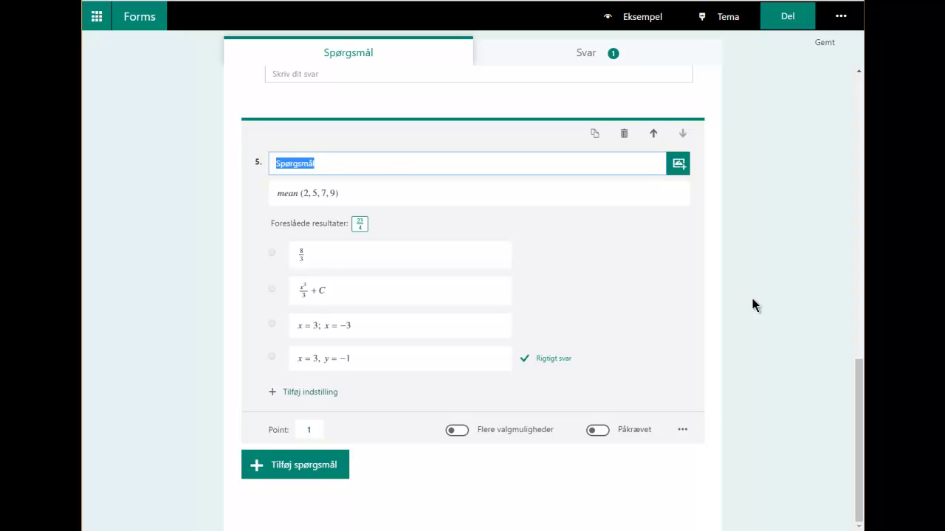
scroll(650, 326, "up", 15)
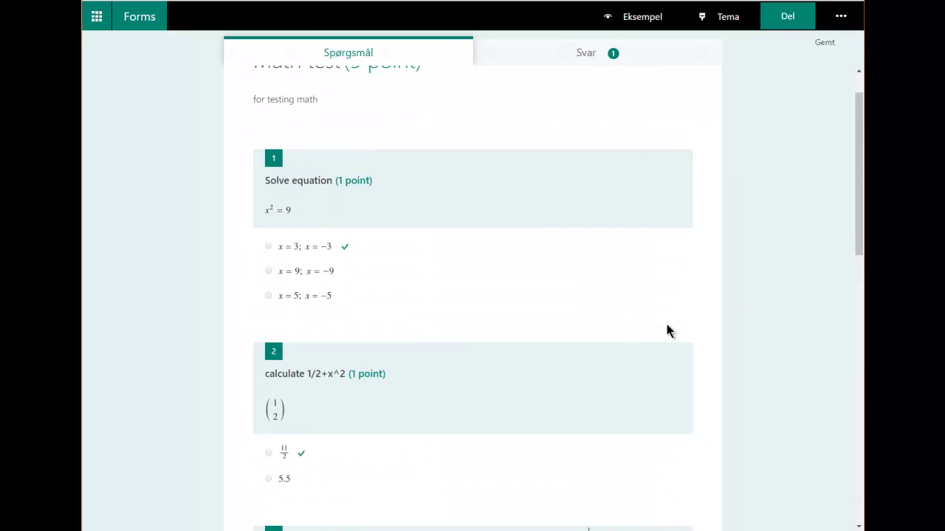